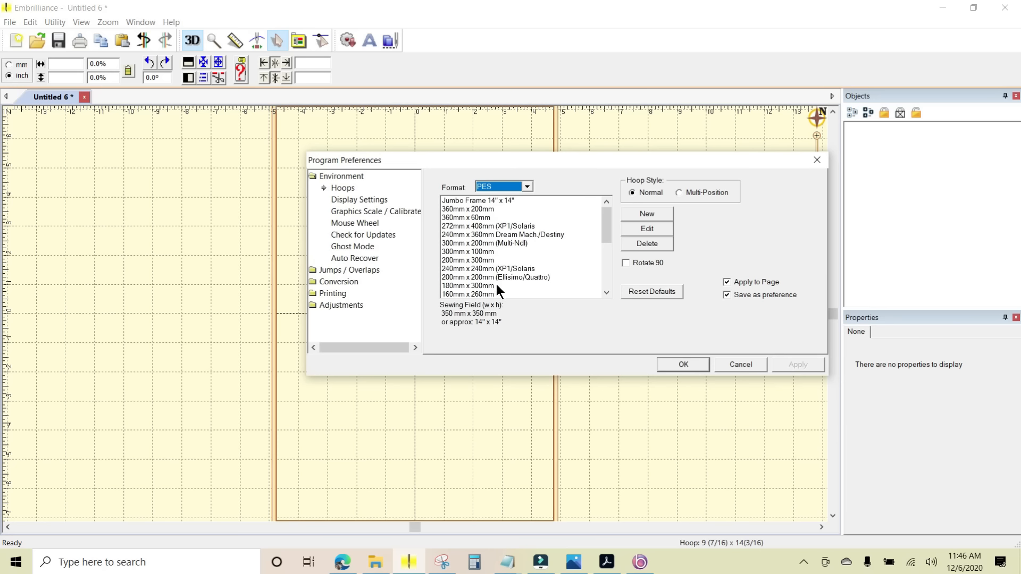
- Review the hoop sizes offered for the HUS and PES formats and the new-hoop form, and leave the preferences without saving
{"action": "left_click", "coordinate": [526, 185]}
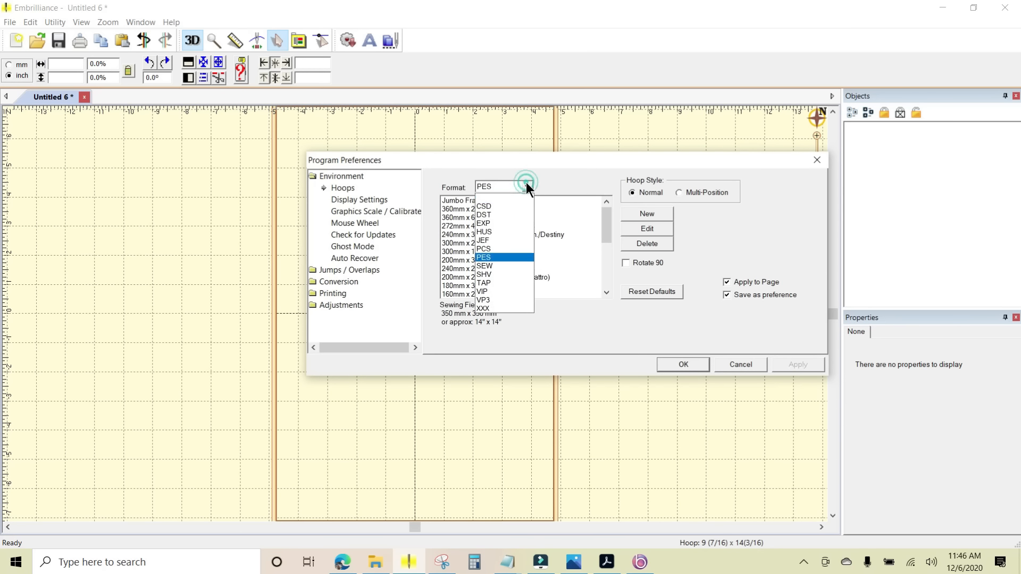
{"action": "left_click", "coordinate": [497, 232]}
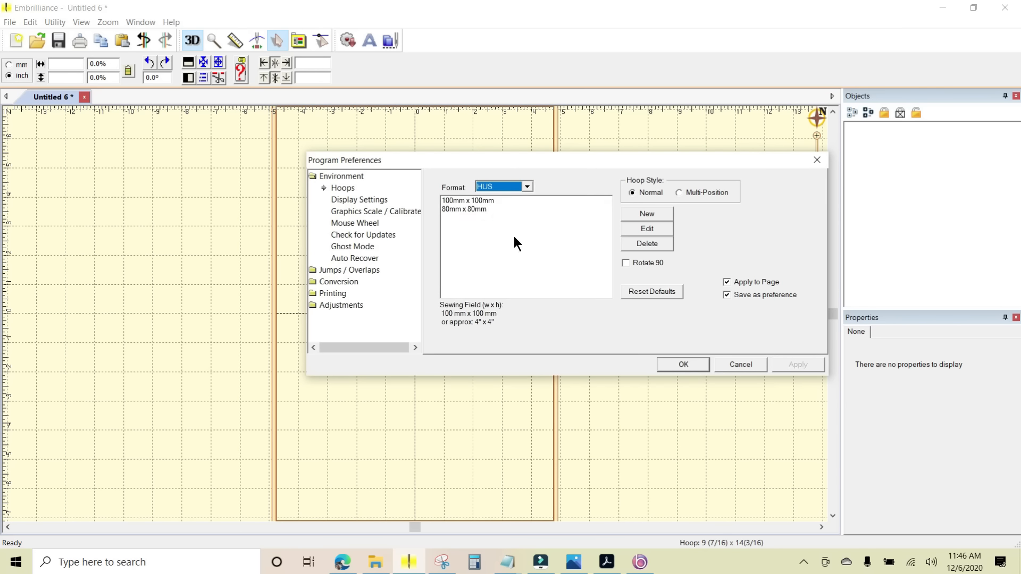
{"action": "left_click", "coordinate": [527, 185]}
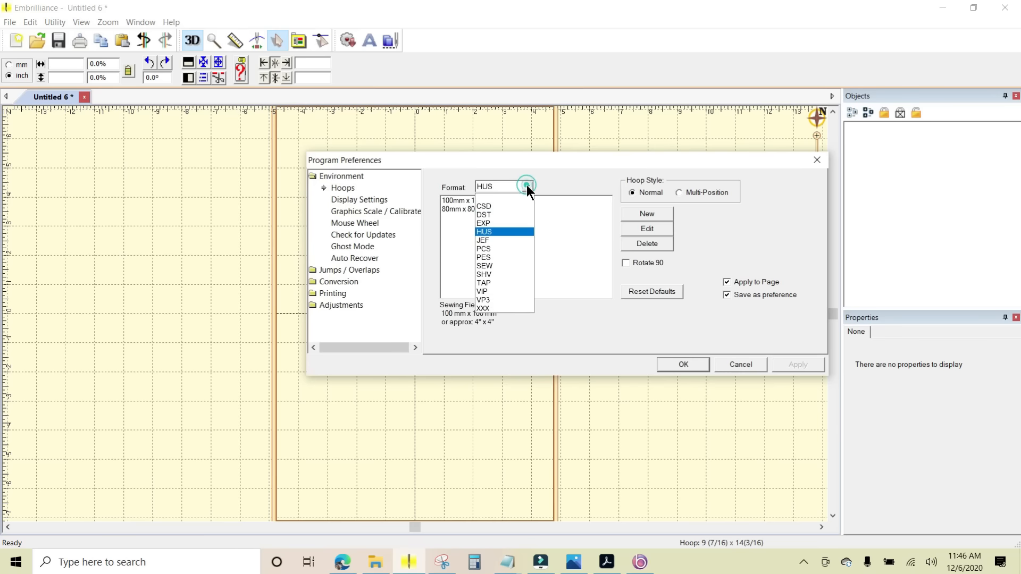
{"action": "left_click", "coordinate": [498, 257]}
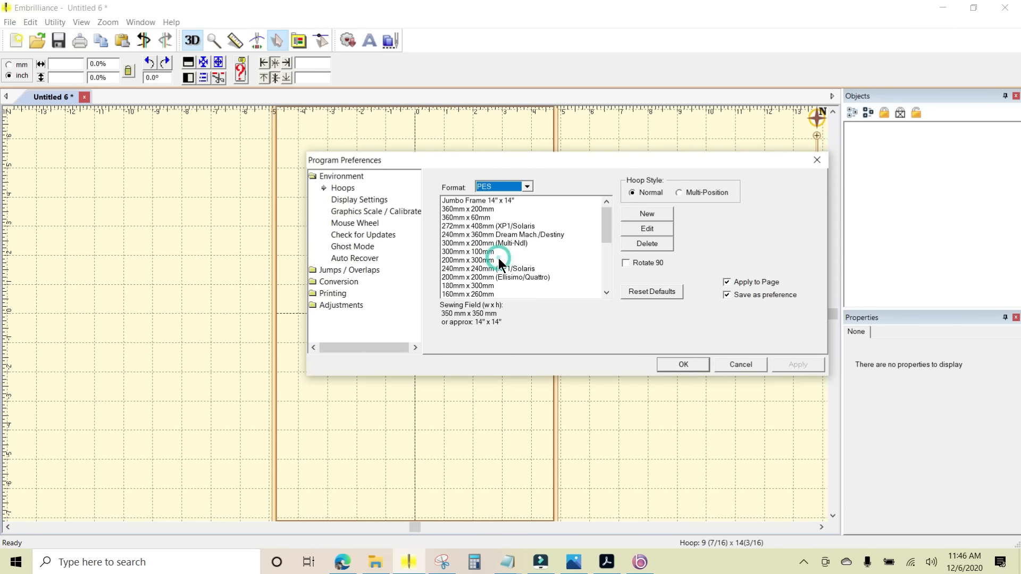
{"action": "left_click", "coordinate": [647, 213]}
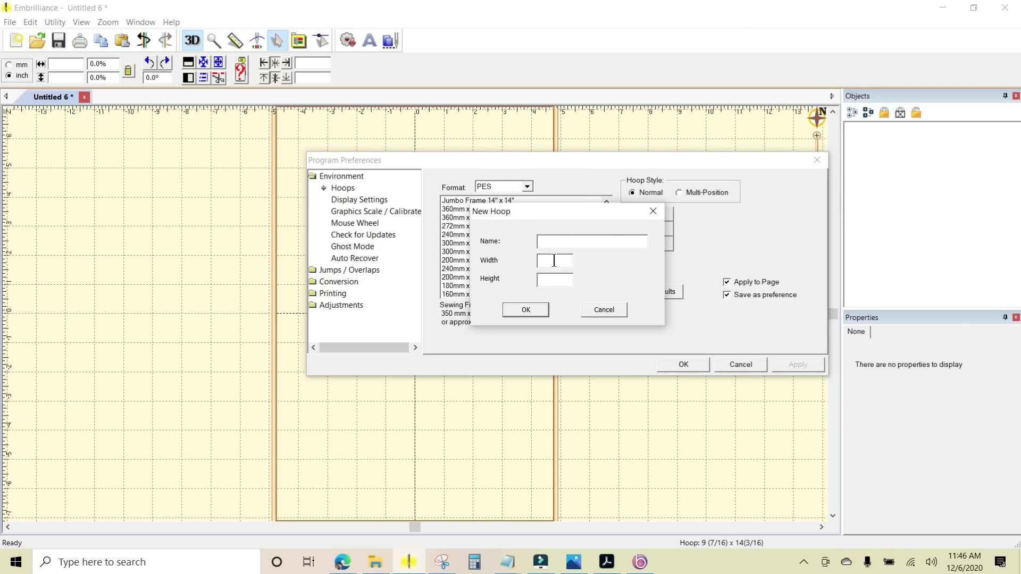
{"action": "left_click", "coordinate": [610, 311]}
{"action": "left_click", "coordinate": [730, 366]}
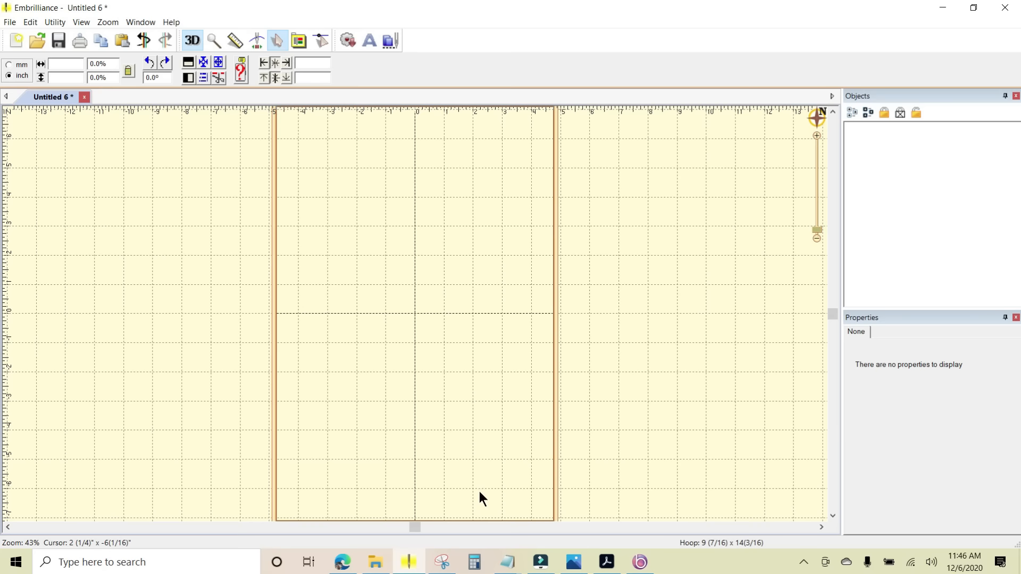
- Switch to File Explorer and examine the potholder designs in the DBJJ_MLS_PotholdersSeries2-PES folder, including their stitch and size details
{"action": "mouse_move", "coordinate": [376, 565]}
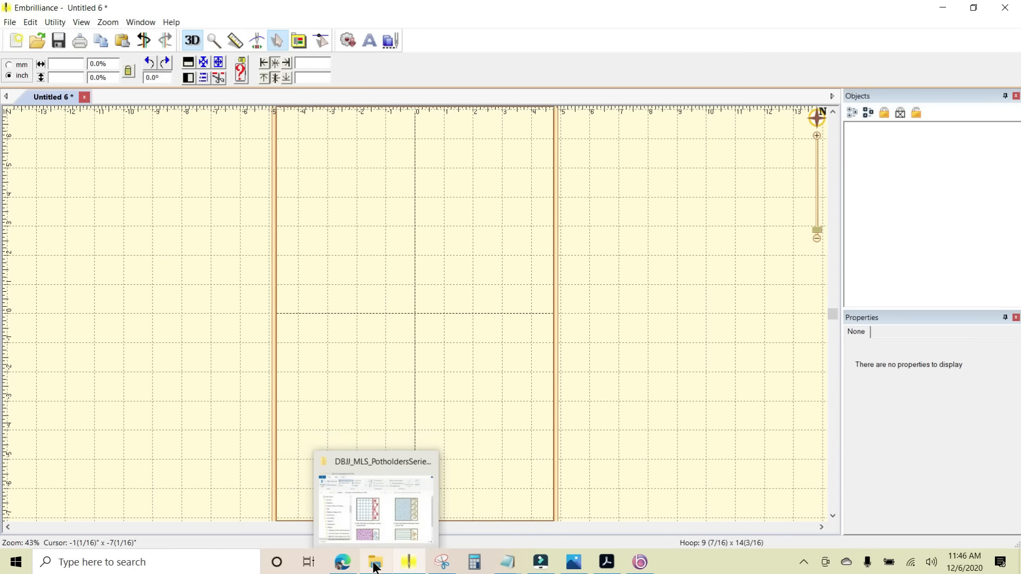
{"action": "left_click", "coordinate": [376, 566]}
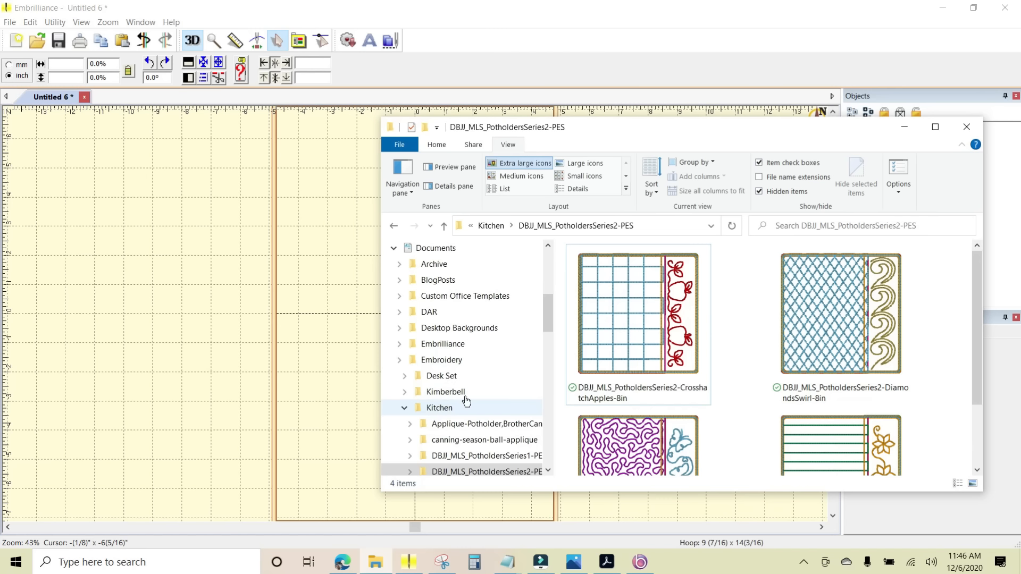
{"action": "mouse_move", "coordinate": [903, 261]}
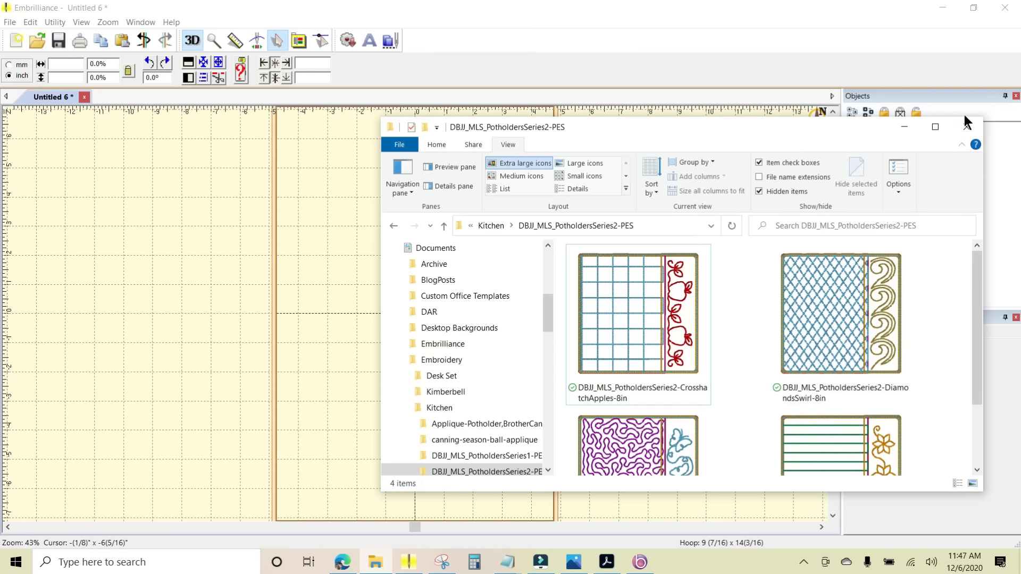
{"action": "left_click", "coordinate": [936, 127]}
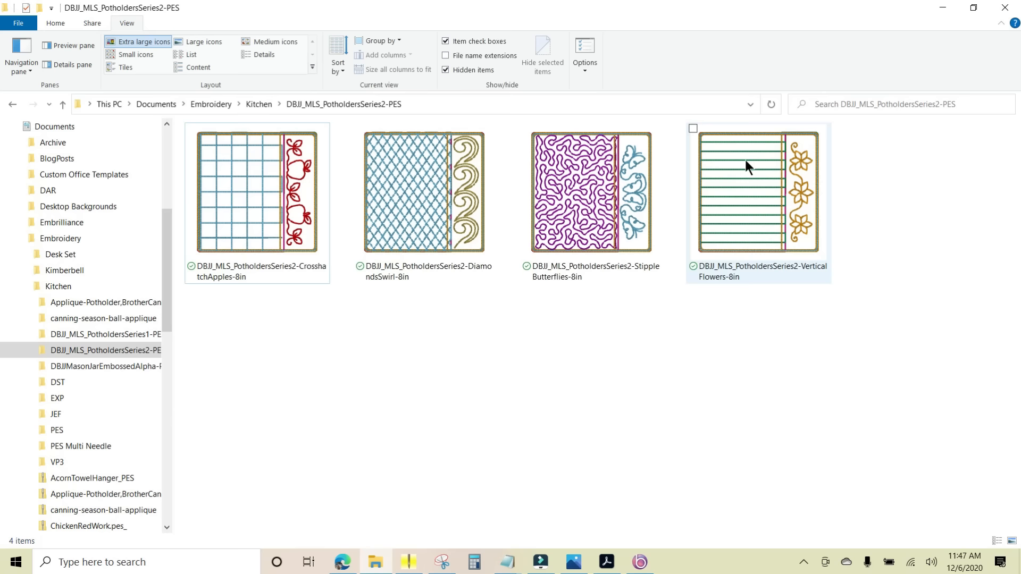
{"action": "mouse_move", "coordinate": [245, 219]}
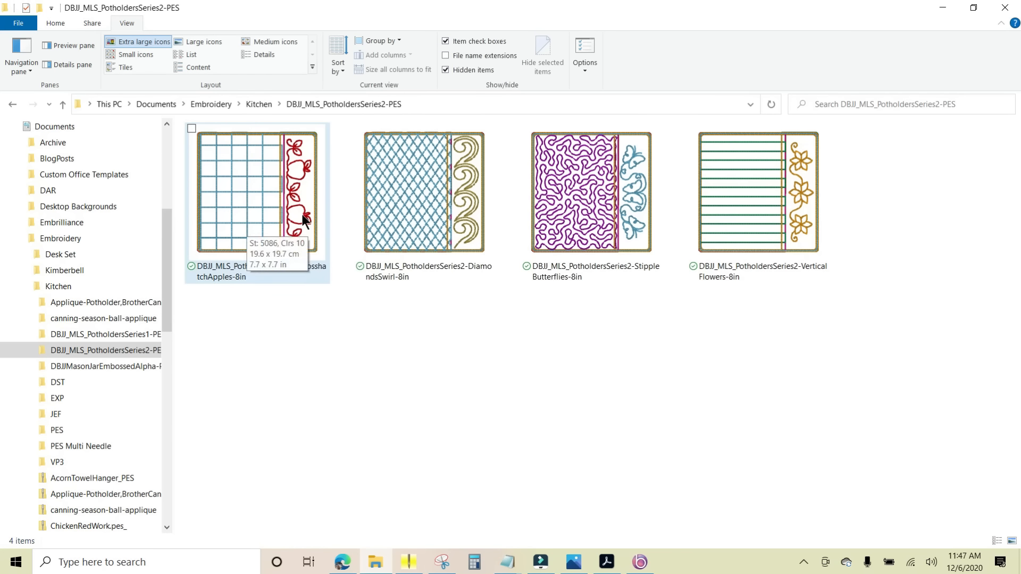
{"action": "mouse_move", "coordinate": [403, 153]}
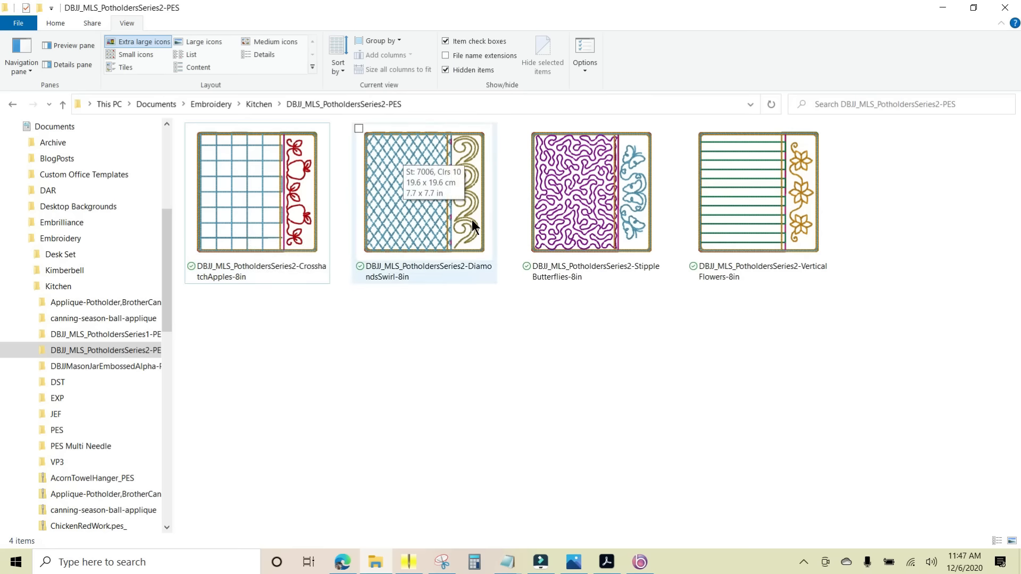
{"action": "mouse_move", "coordinate": [634, 201]}
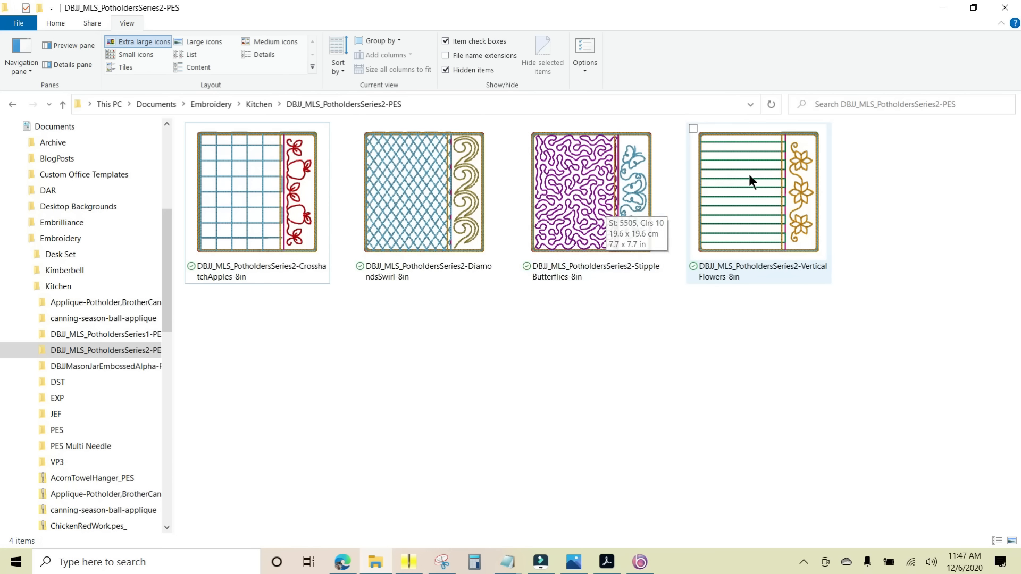
{"action": "mouse_move", "coordinate": [735, 183]}
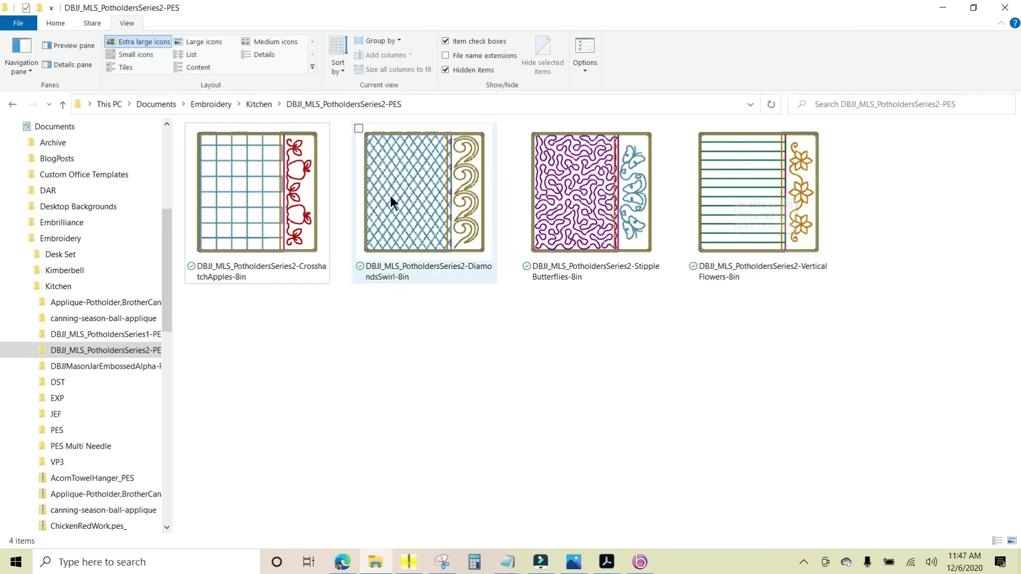
{"action": "mouse_move", "coordinate": [236, 192]}
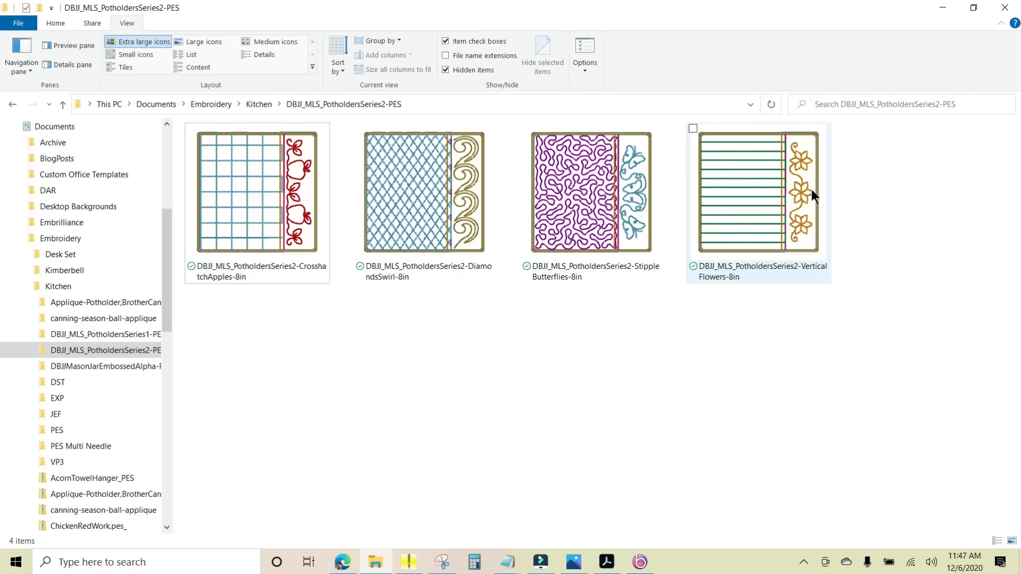
- Add DBJJ_MLS_PotholdersSeries2-CrosshatchApples-8in from the folder to the Embrilliance page, and uncover the design page
{"action": "left_click", "coordinate": [974, 9]}
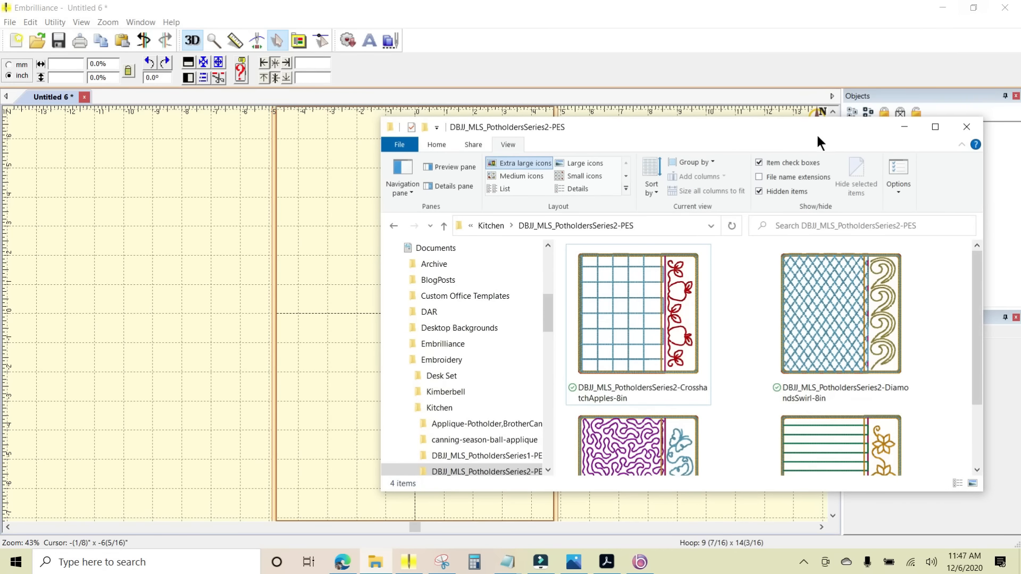
{"action": "left_click_drag", "start_coordinate": [802, 132], "coordinate": [839, 124]}
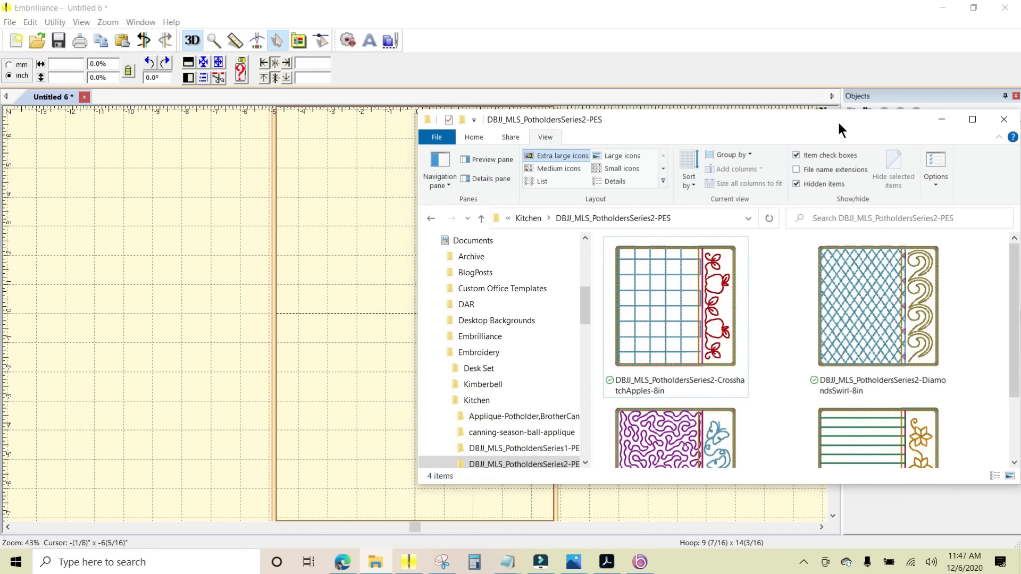
{"action": "left_click", "coordinate": [669, 305]}
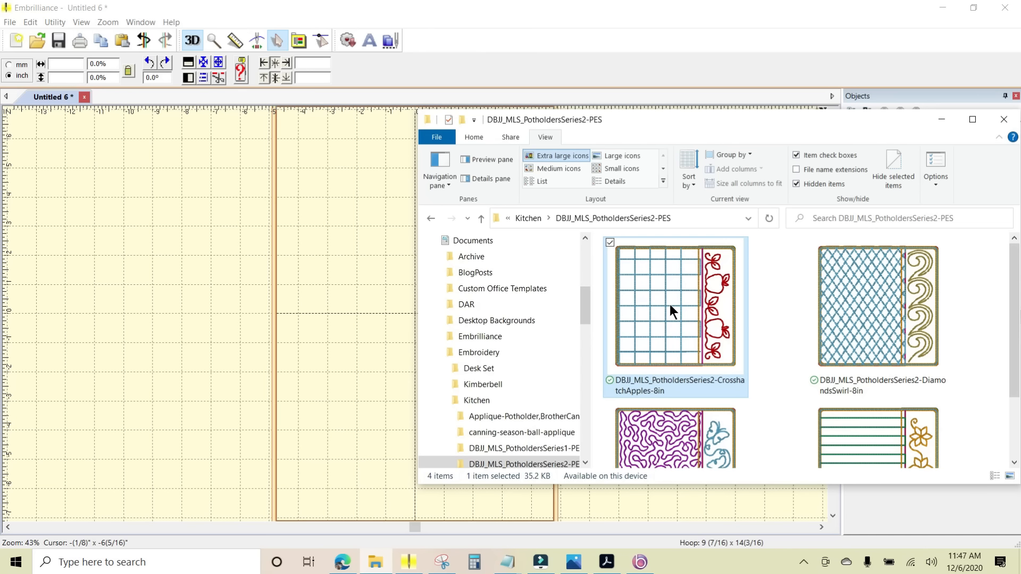
{"action": "left_click_drag", "start_coordinate": [669, 304], "coordinate": [367, 322]}
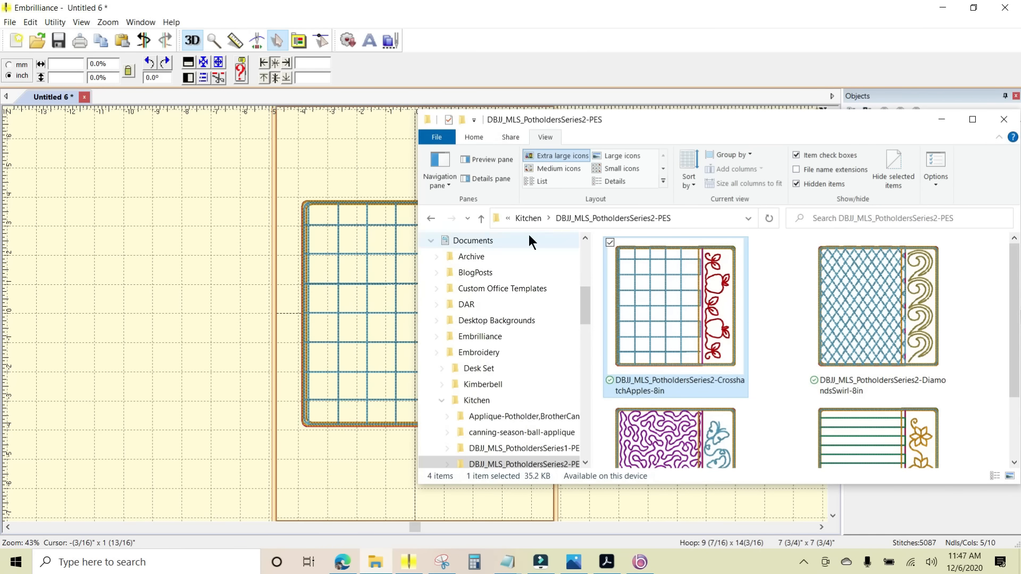
{"action": "left_click_drag", "start_coordinate": [861, 120], "coordinate": [605, 452]}
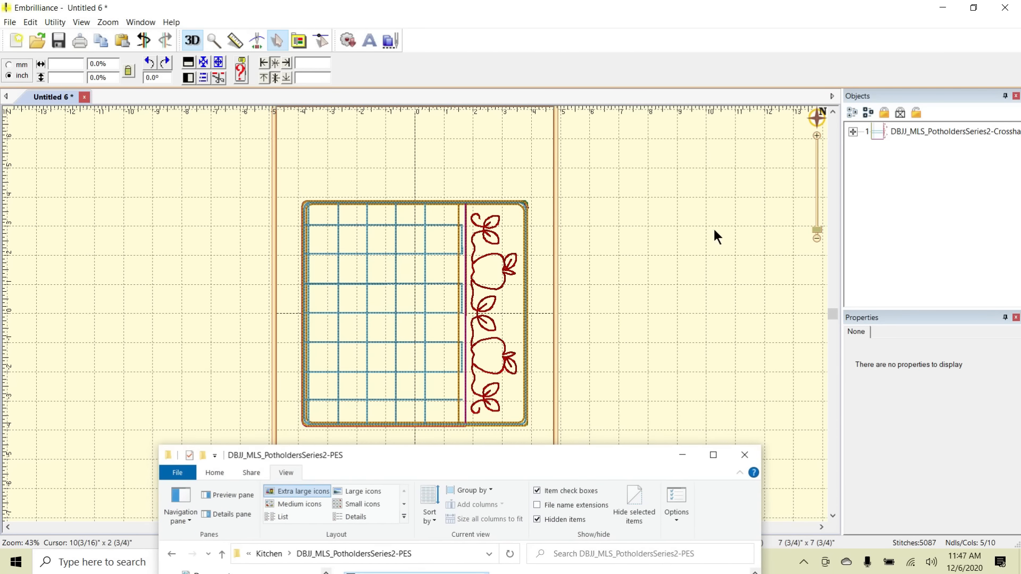
{"action": "left_click", "coordinate": [712, 228]}
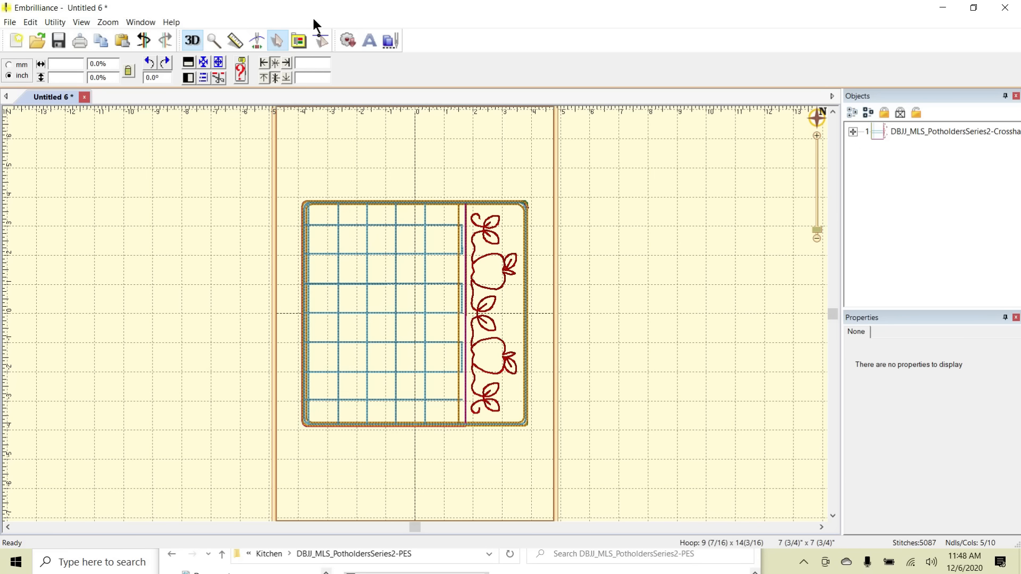
- Check that the Object Window is enabled and expand the CrosshatchApples design to list its individual color stops
{"action": "left_click", "coordinate": [80, 23]}
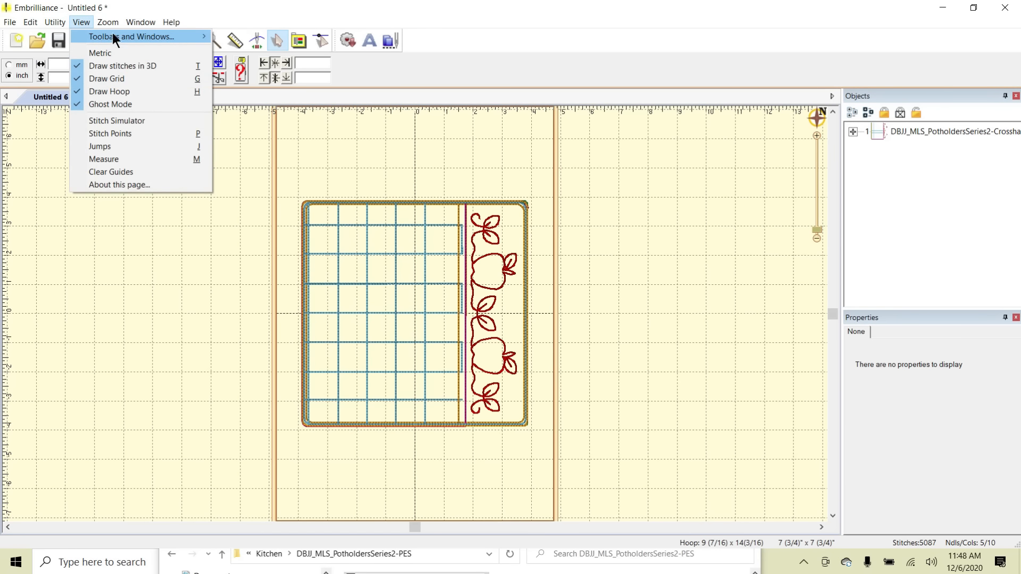
{"action": "mouse_move", "coordinate": [126, 37]}
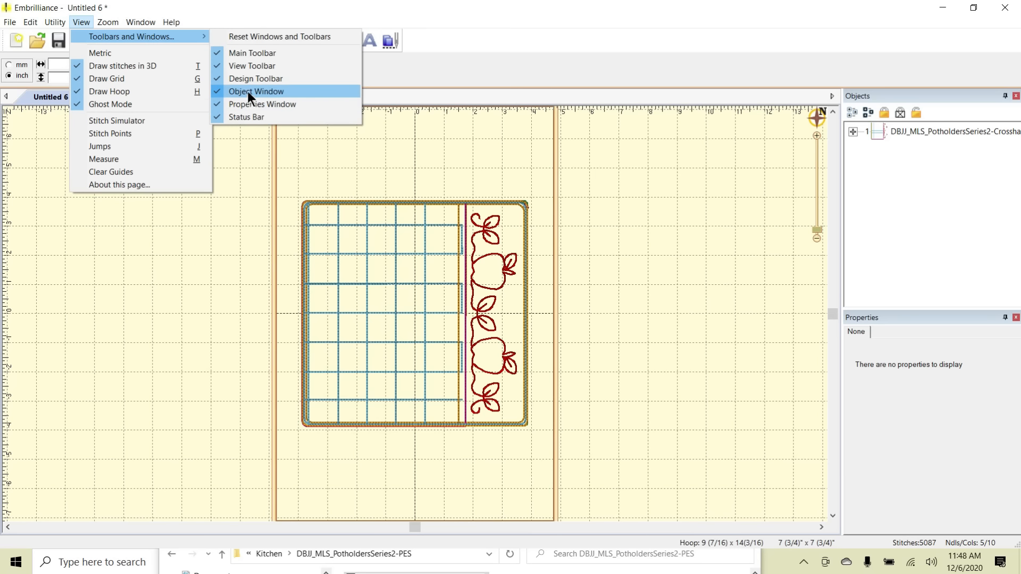
{"action": "left_click", "coordinate": [444, 67]}
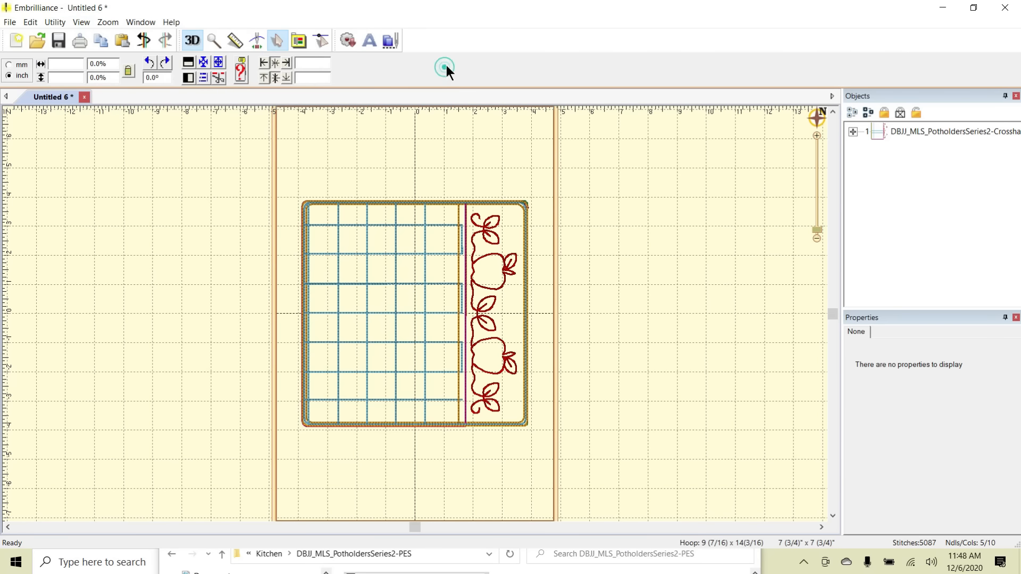
{"action": "left_click", "coordinate": [853, 132]}
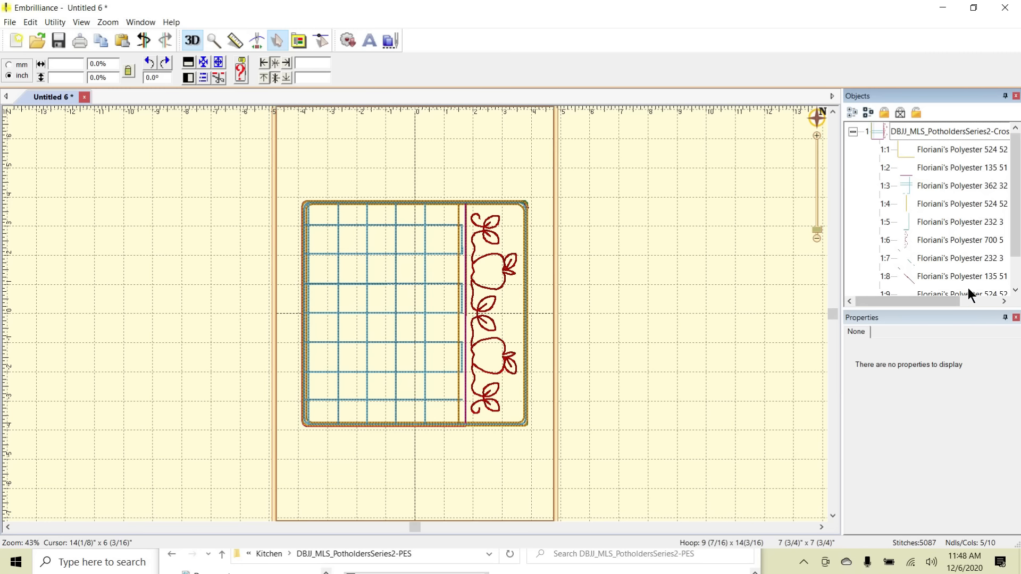
{"action": "mouse_move", "coordinate": [1013, 195]}
{"action": "left_mouse_down"}
{"action": "mouse_move", "coordinate": [1010, 242]}
{"action": "mouse_move", "coordinate": [1020, 186]}
{"action": "left_mouse_up"}
- Convert the thread brand of the whole CrosshatchApples design to Isacord Poly
{"action": "left_click", "coordinate": [941, 133]}
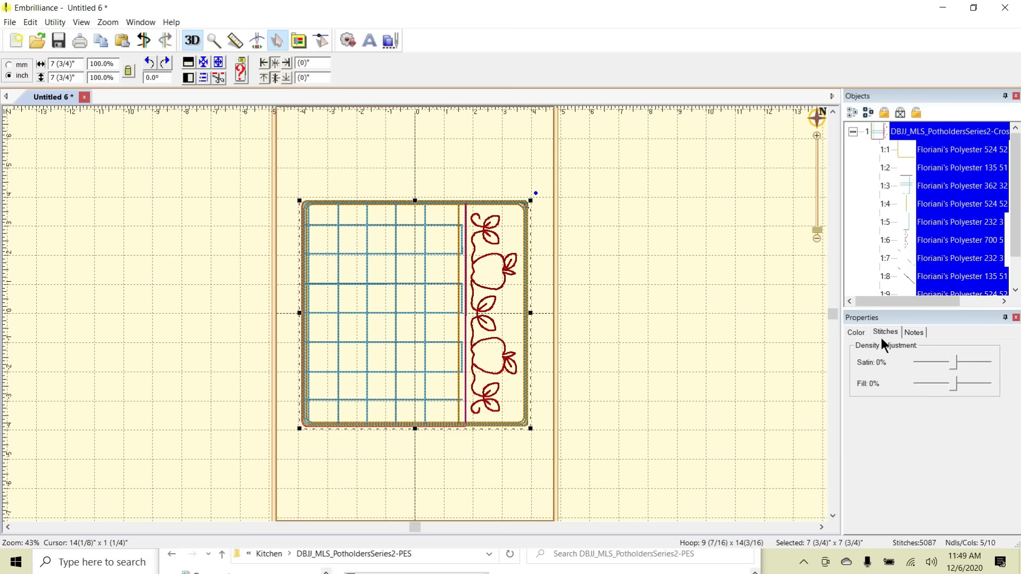
{"action": "left_click", "coordinate": [854, 332]}
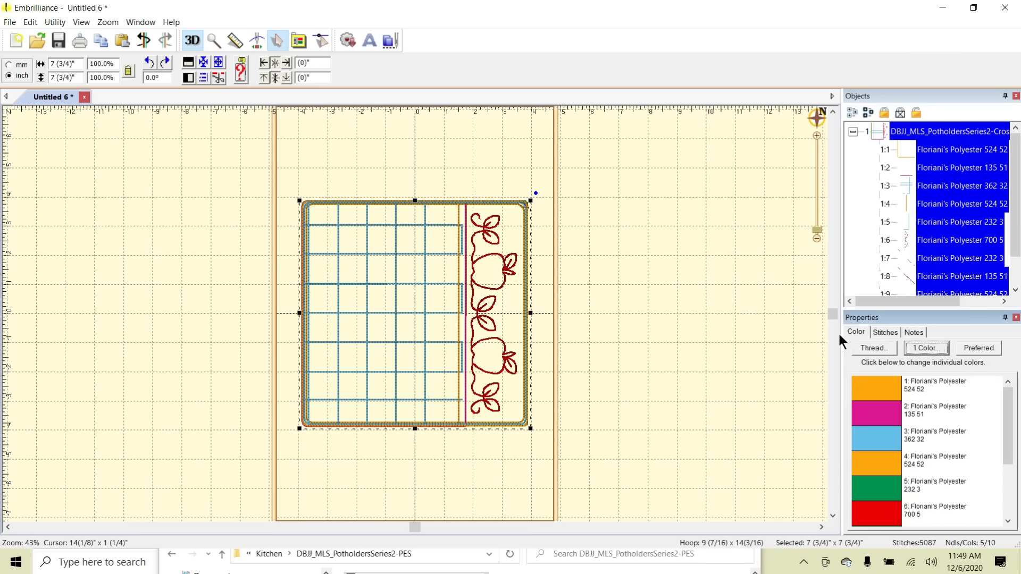
{"action": "left_click", "coordinate": [873, 347]}
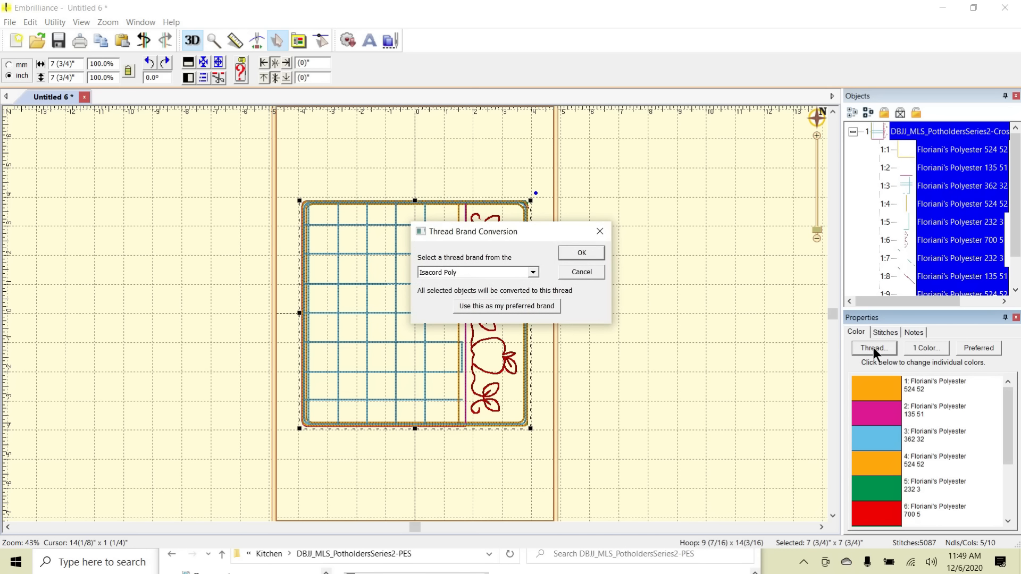
{"action": "left_click", "coordinate": [531, 274]}
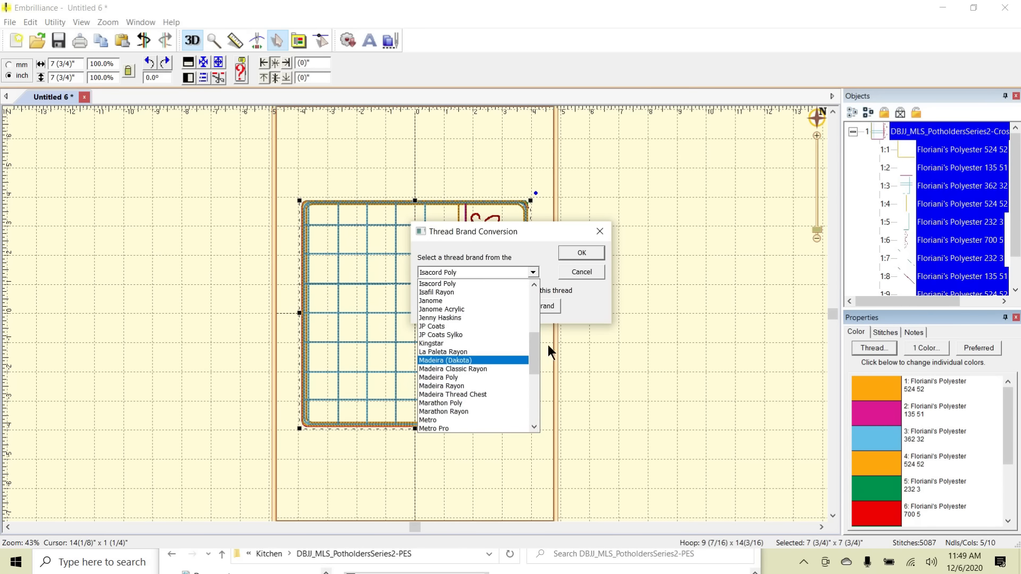
{"action": "mouse_move", "coordinate": [534, 344]}
{"action": "left_mouse_down"}
{"action": "mouse_move", "coordinate": [528, 382]}
{"action": "mouse_move", "coordinate": [534, 340]}
{"action": "left_mouse_up"}
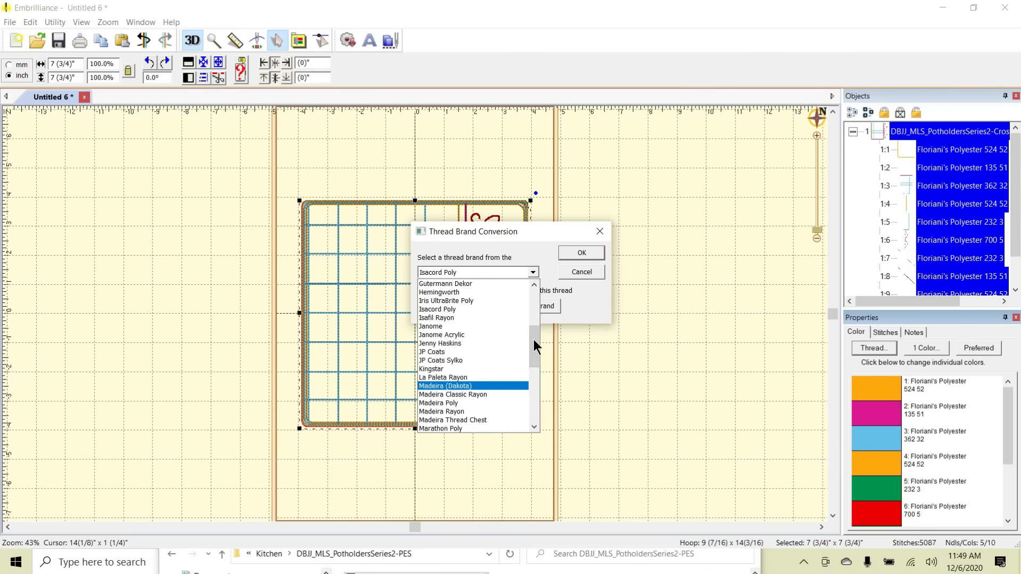
{"action": "left_click", "coordinate": [464, 309]}
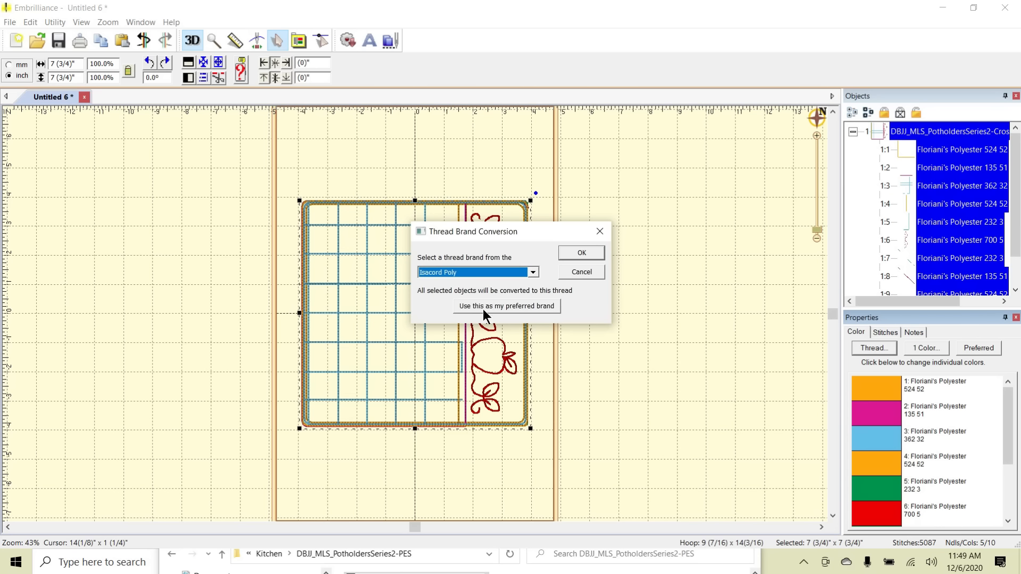
{"action": "left_click", "coordinate": [582, 253]}
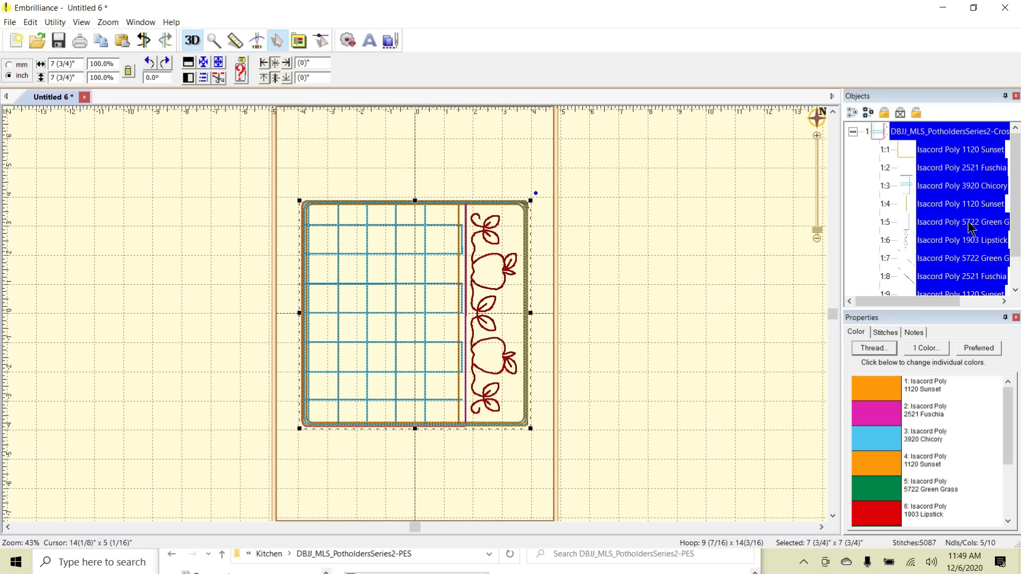
- Review the design's converted thread colors in the object list and deselect the design
{"action": "scroll", "coordinate": [1015, 208], "scroll_direction": "down", "scroll_amount": 1}
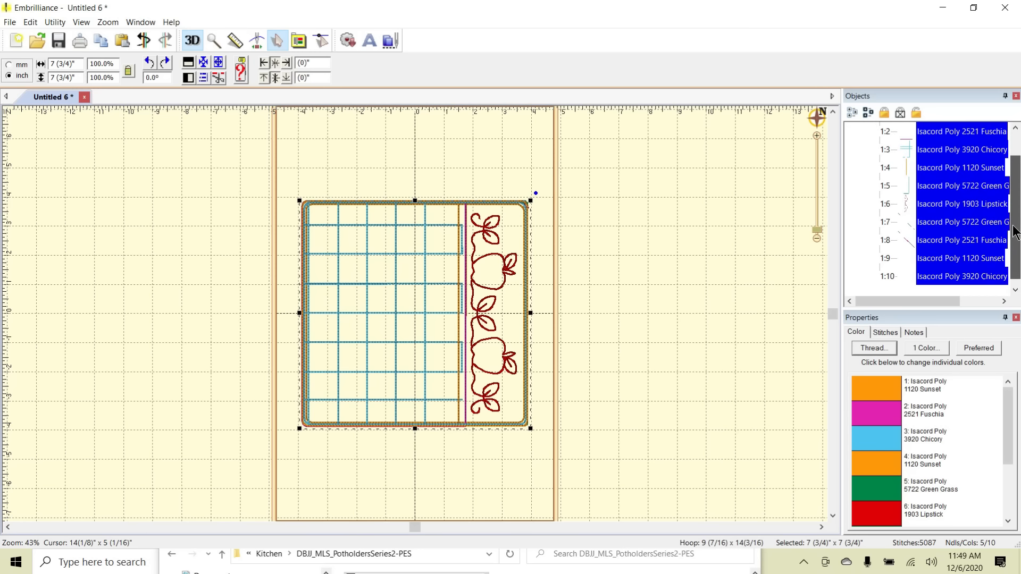
{"action": "scroll", "coordinate": [1014, 197], "scroll_direction": "up", "scroll_amount": 1}
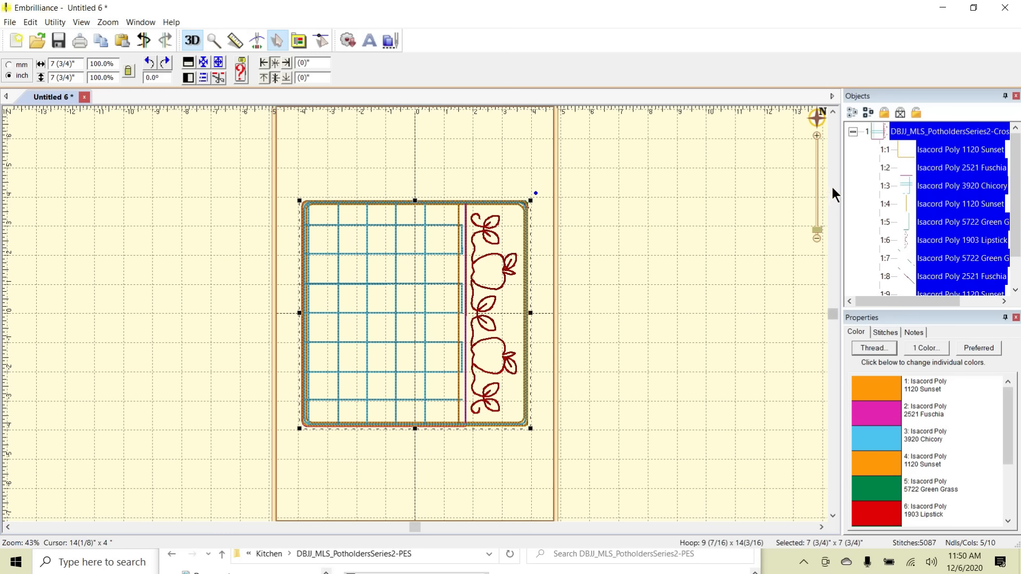
{"action": "left_click", "coordinate": [759, 197]}
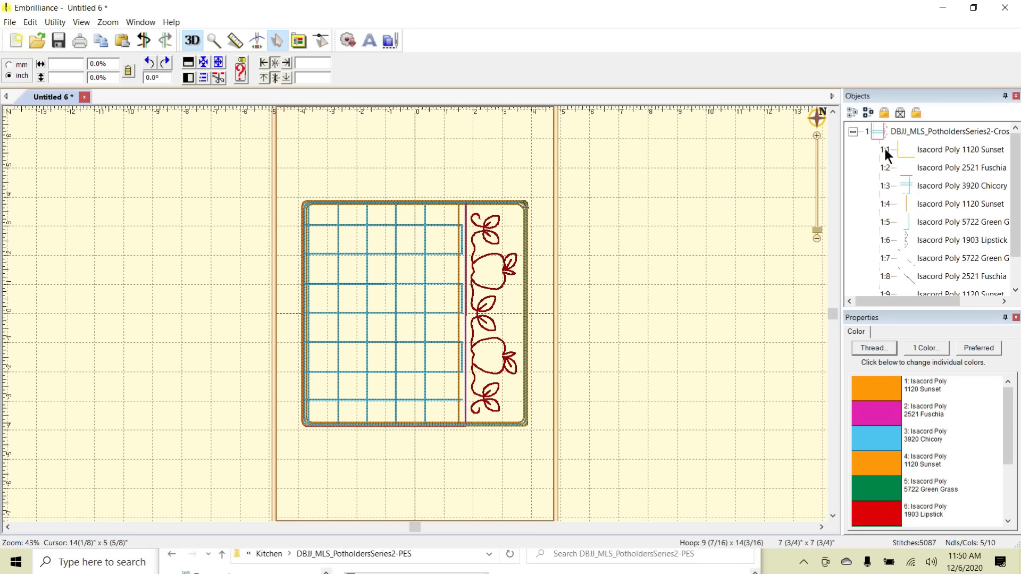
- Inspect the CrosshatchApples design's color stops 1:1 through 1:6 one by one to identify what each stitches
{"action": "left_click", "coordinate": [944, 148]}
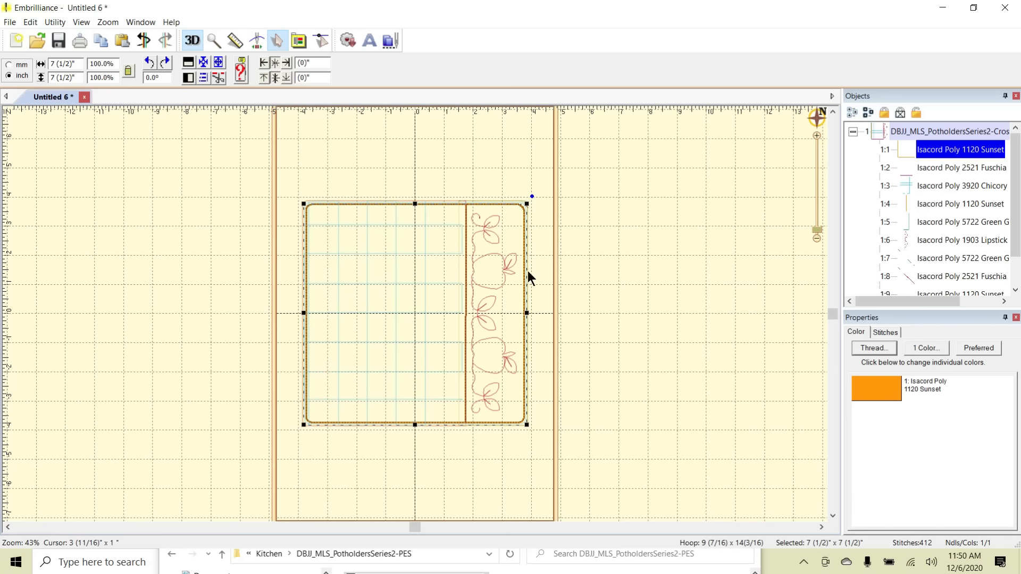
{"action": "left_click", "coordinate": [940, 166]}
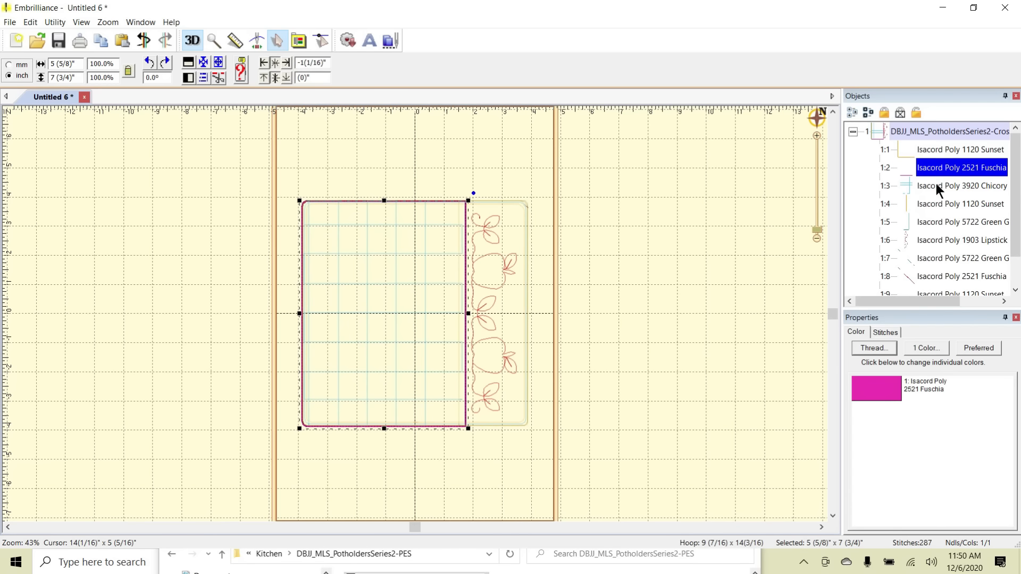
{"action": "left_click", "coordinate": [936, 184]}
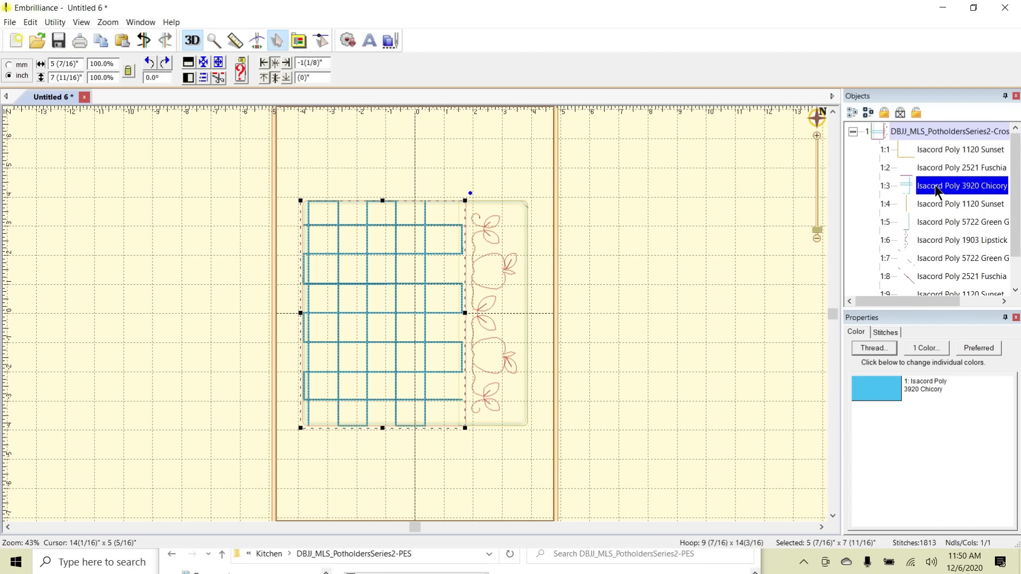
{"action": "left_click", "coordinate": [936, 200]}
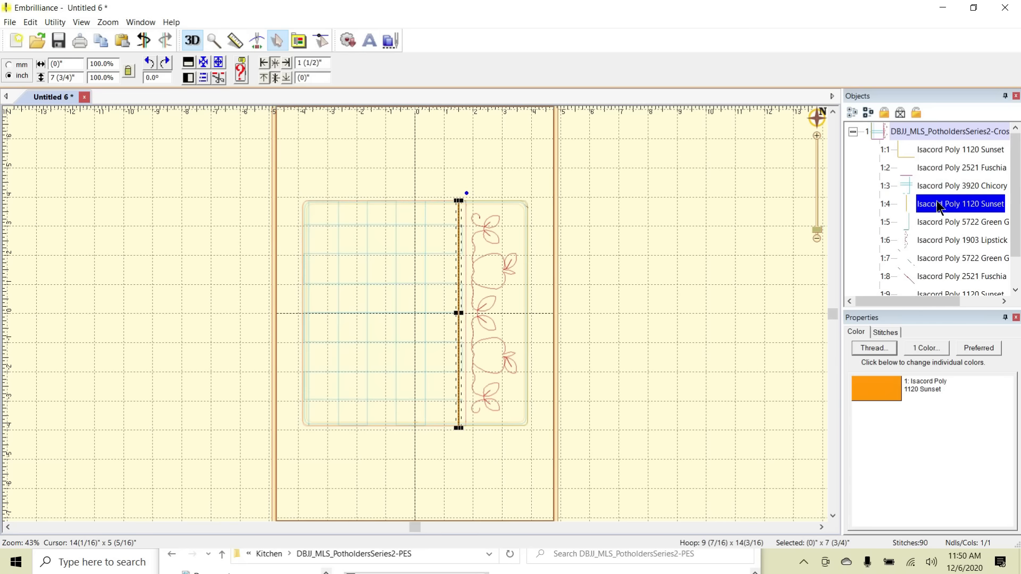
{"action": "left_click", "coordinate": [938, 223]}
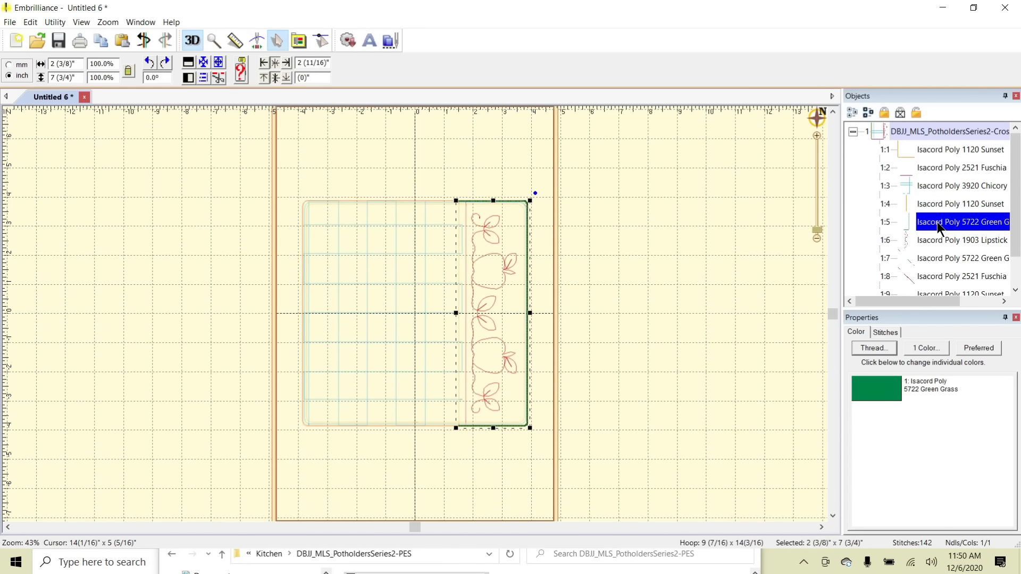
{"action": "left_click", "coordinate": [937, 240]}
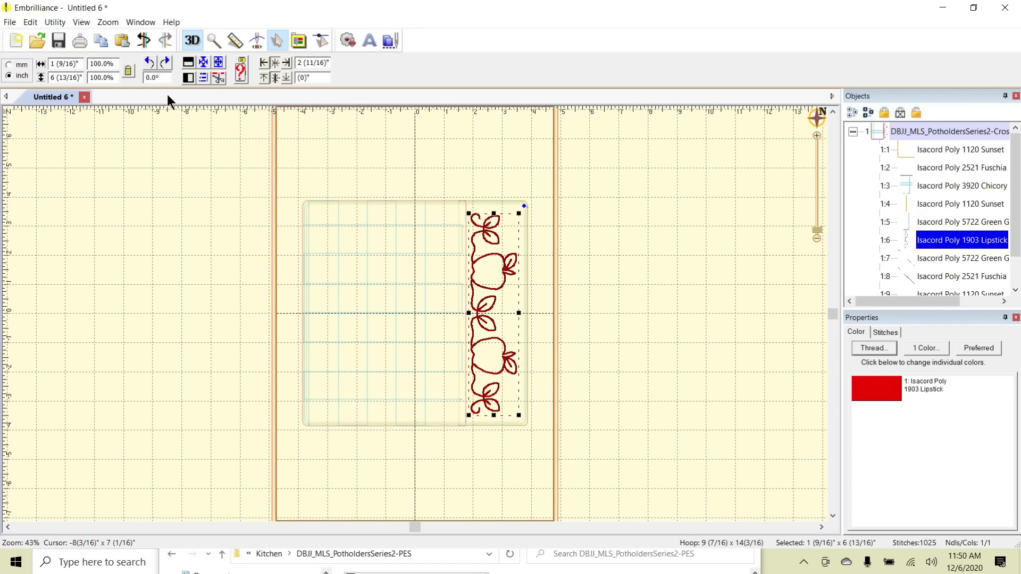
- Deselect the design, create a new page and add the PotholdersSeries2 vertical flowers design to it from the folder
{"action": "left_click", "coordinate": [10, 22]}
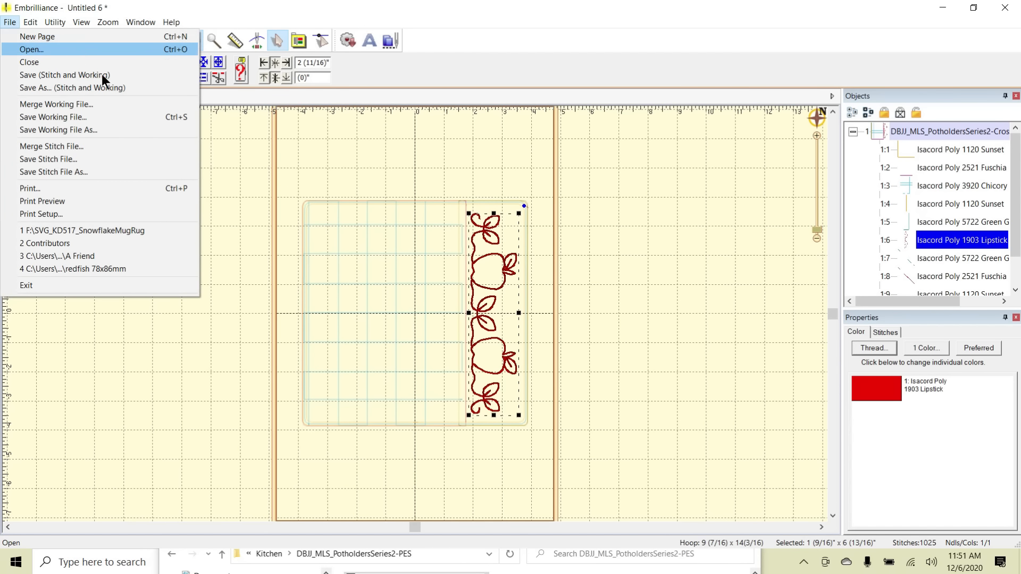
{"action": "left_click", "coordinate": [223, 159]}
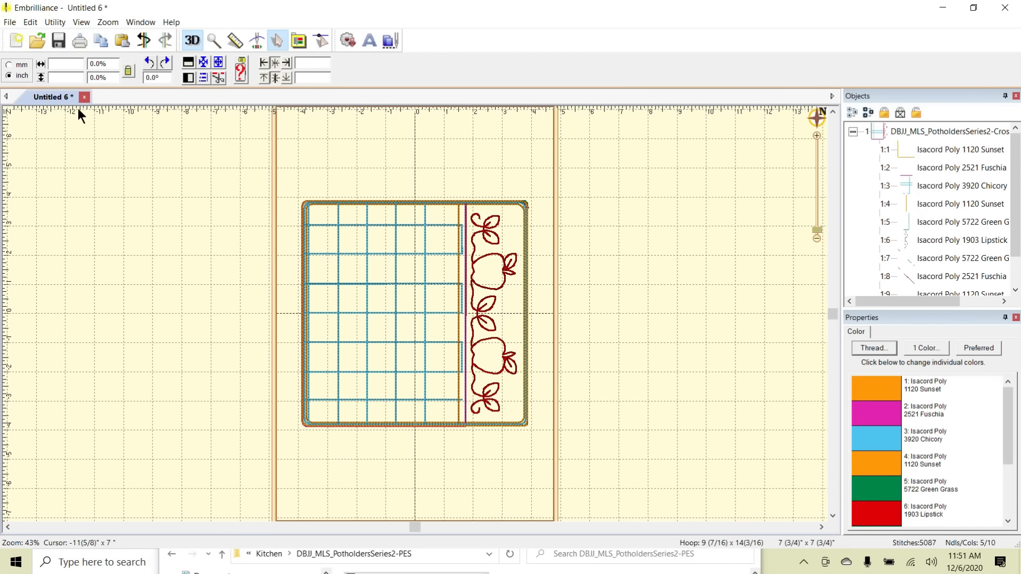
{"action": "left_click", "coordinate": [16, 40]}
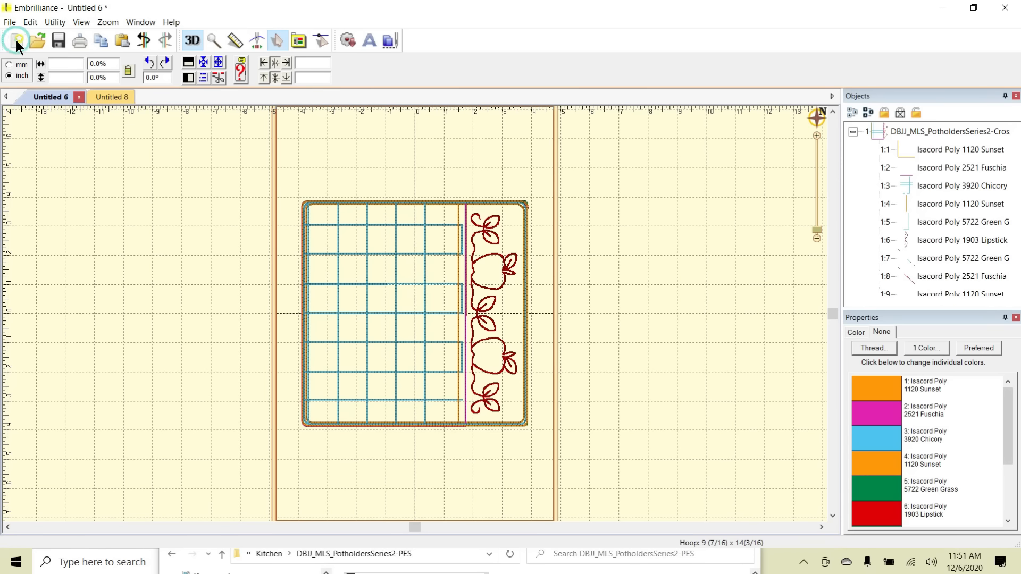
{"action": "left_click_drag", "start_coordinate": [404, 532], "coordinate": [337, 353]}
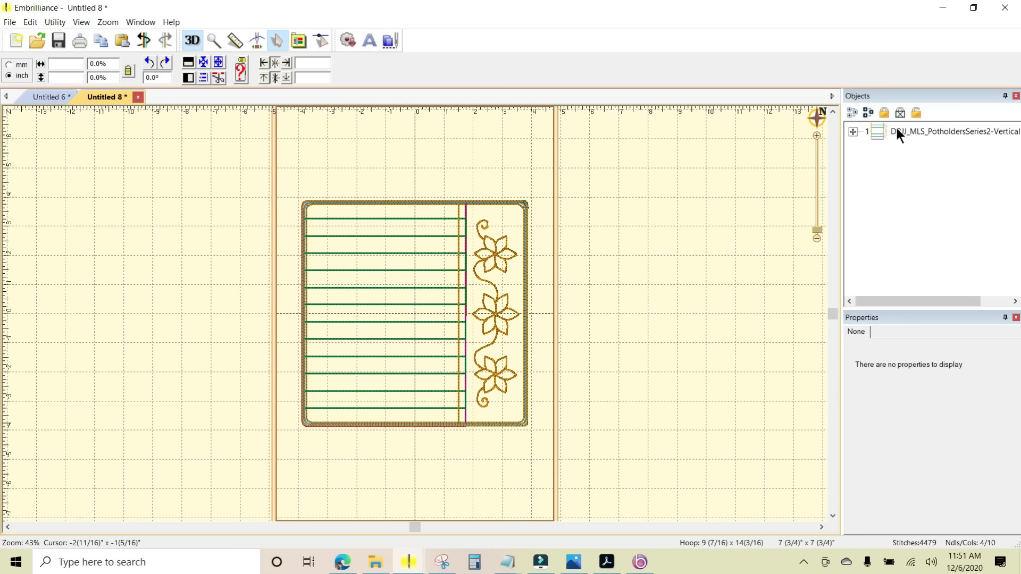
- Expand the vertical flowers design and examine its color stops through 1:6 to find the flower border
{"action": "left_click", "coordinate": [853, 132]}
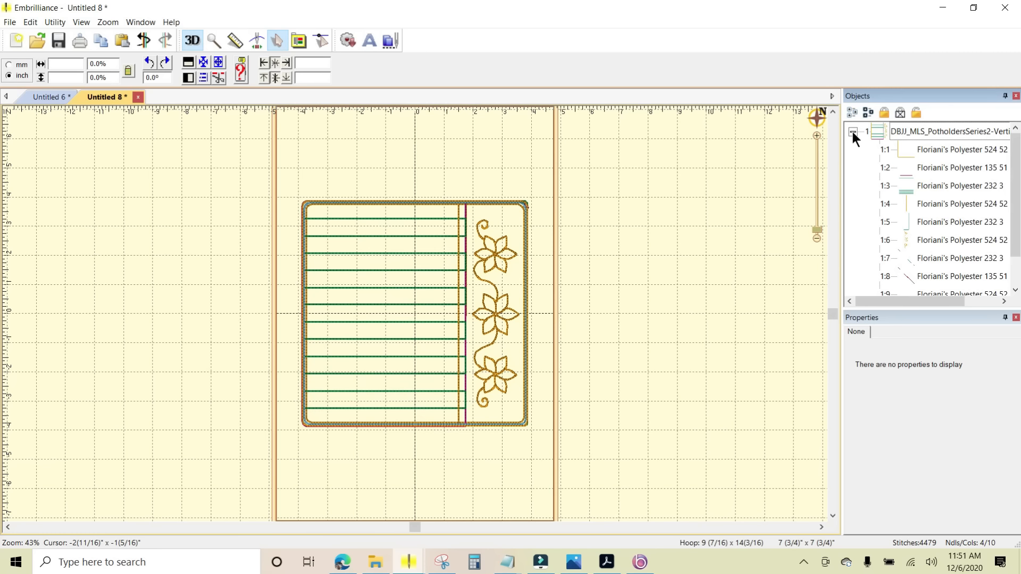
{"action": "left_click", "coordinate": [954, 148]}
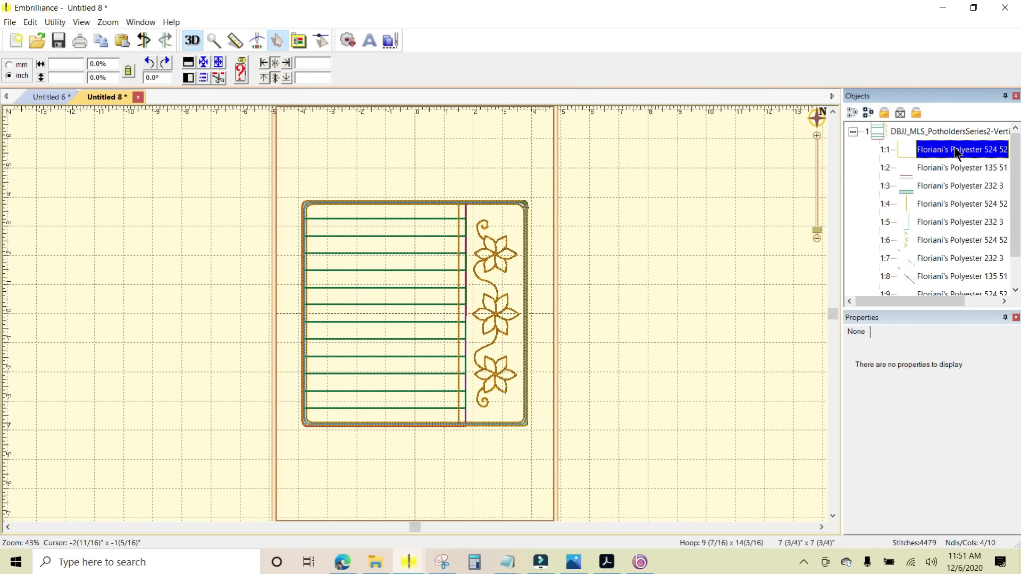
{"action": "left_click", "coordinate": [944, 167]}
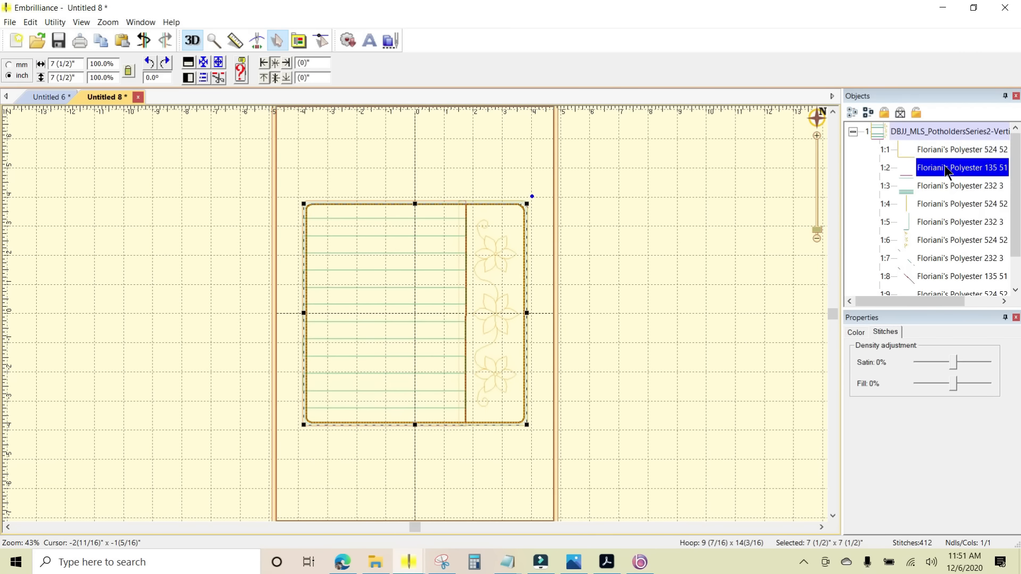
{"action": "left_click", "coordinate": [943, 186]}
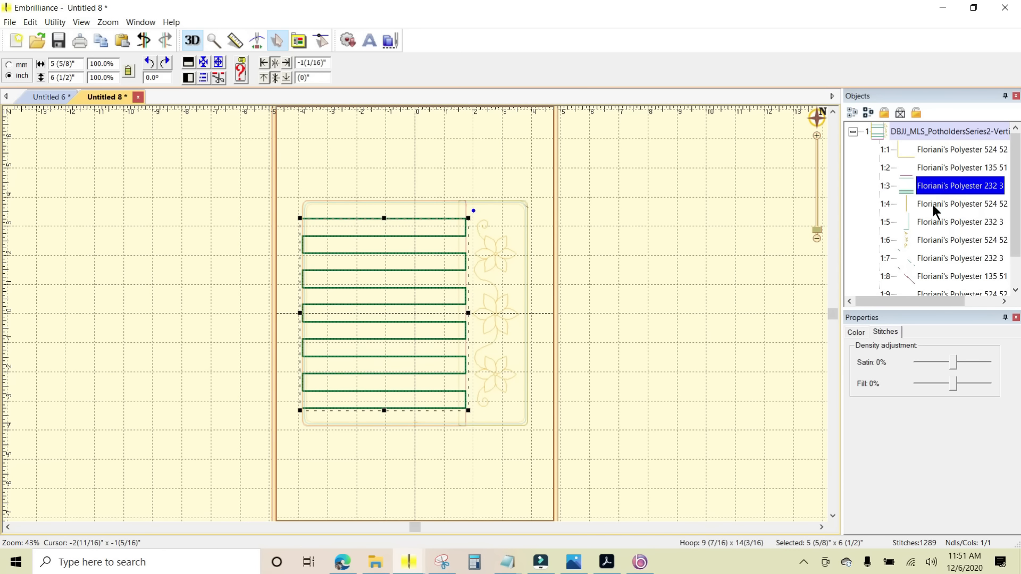
{"action": "left_click", "coordinate": [933, 209]}
{"action": "left_click", "coordinate": [936, 227]}
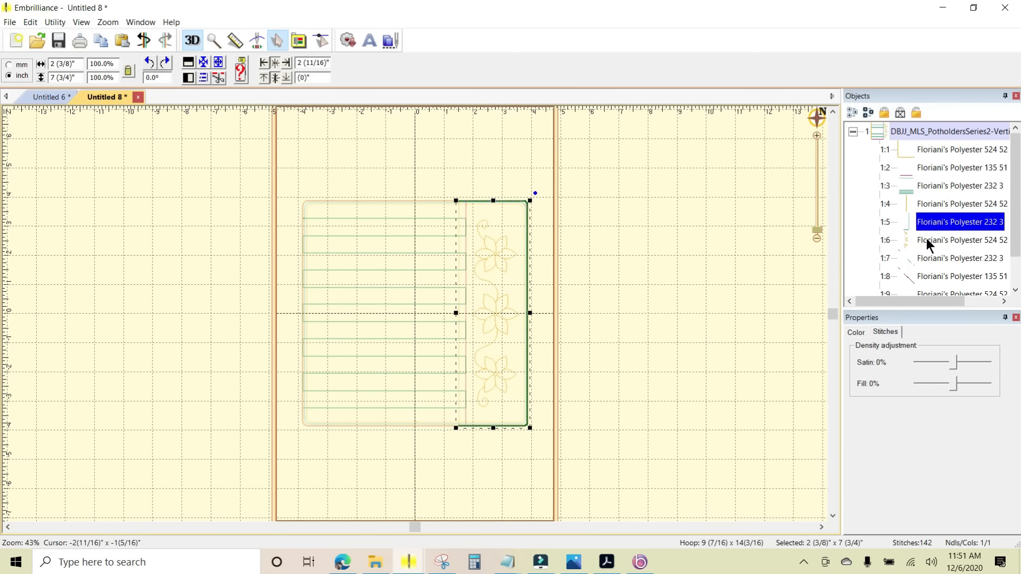
{"action": "left_click", "coordinate": [926, 239]}
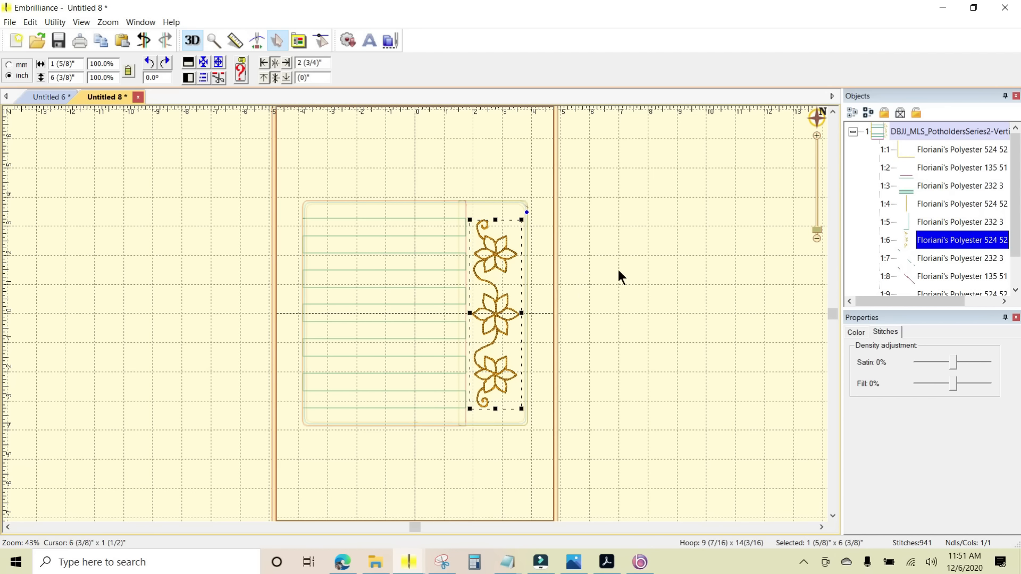
{"action": "right_click", "coordinate": [939, 239]}
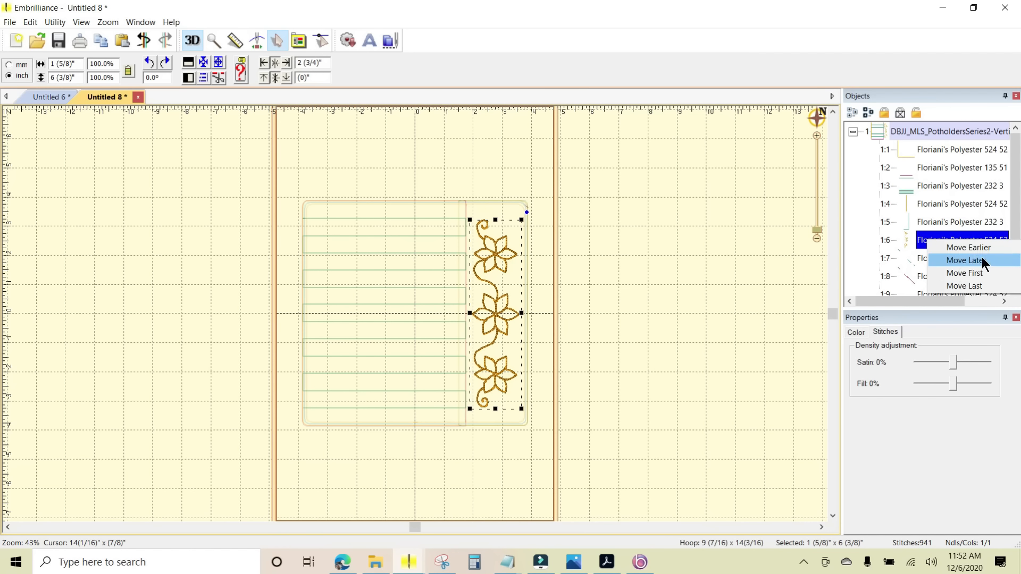
{"action": "left_click", "coordinate": [646, 301]}
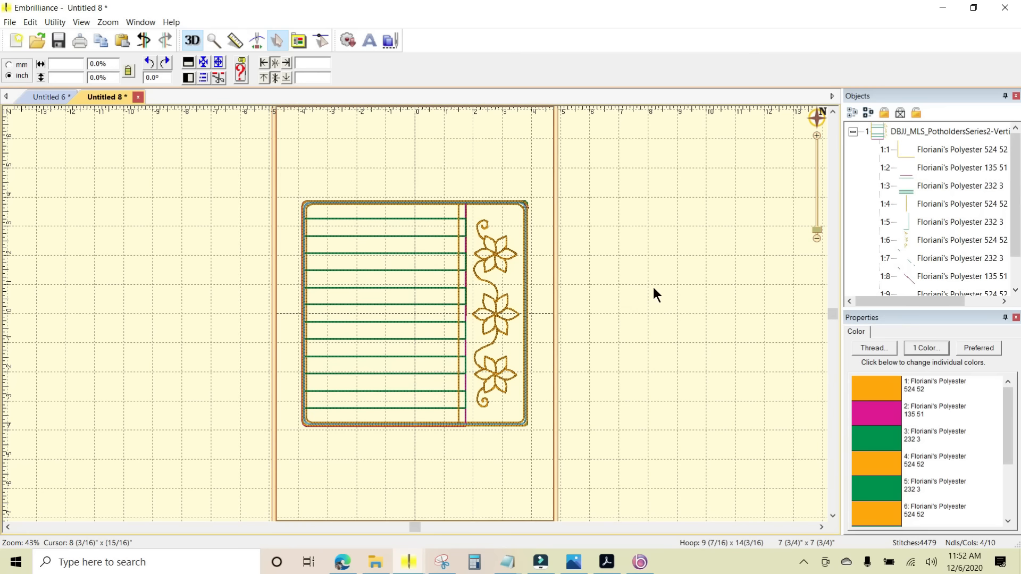
- Copy only the flower border, color stop 1:6, and paste it onto the Untitled 6 page with the apples design
{"action": "left_click", "coordinate": [930, 240]}
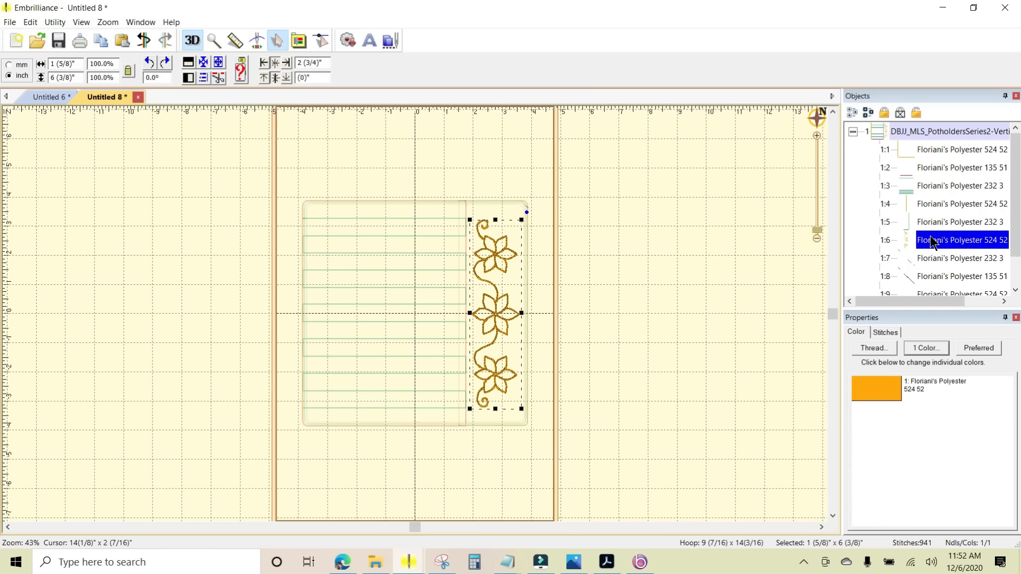
{"action": "right_click", "coordinate": [493, 304]}
{"action": "left_click", "coordinate": [520, 309]}
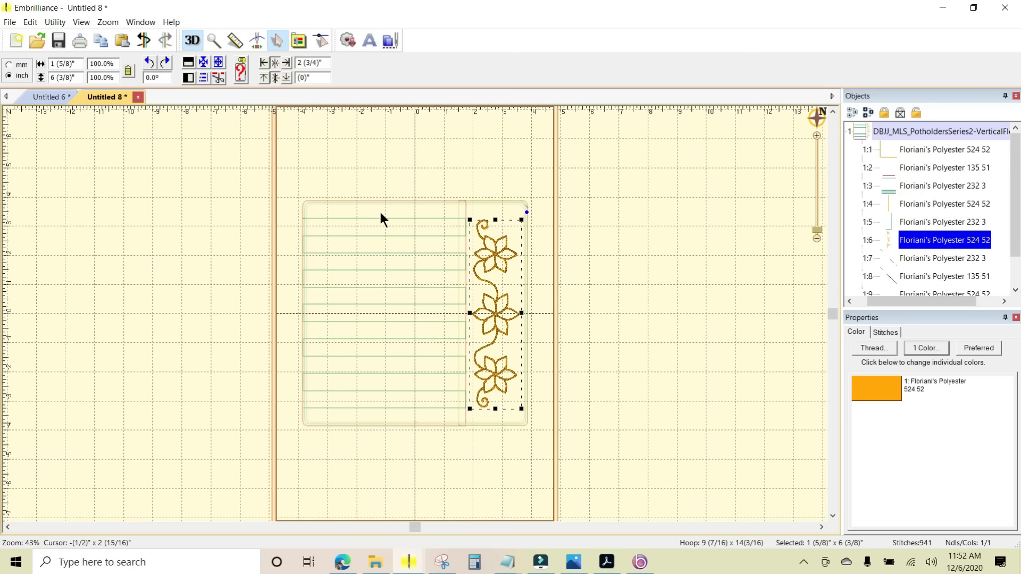
{"action": "left_click", "coordinate": [46, 94]}
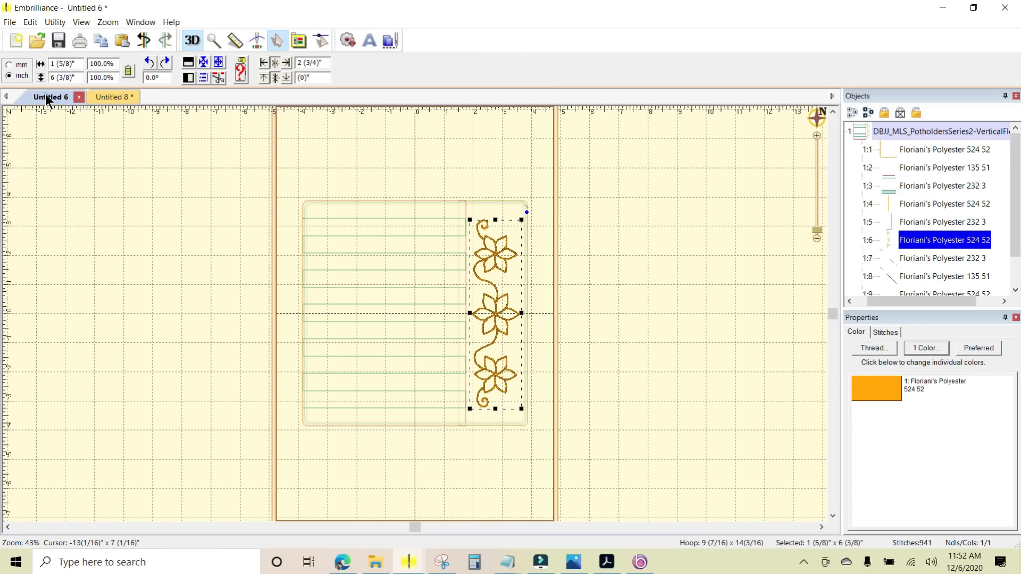
{"action": "right_click", "coordinate": [597, 248]}
{"action": "left_click", "coordinate": [622, 255]}
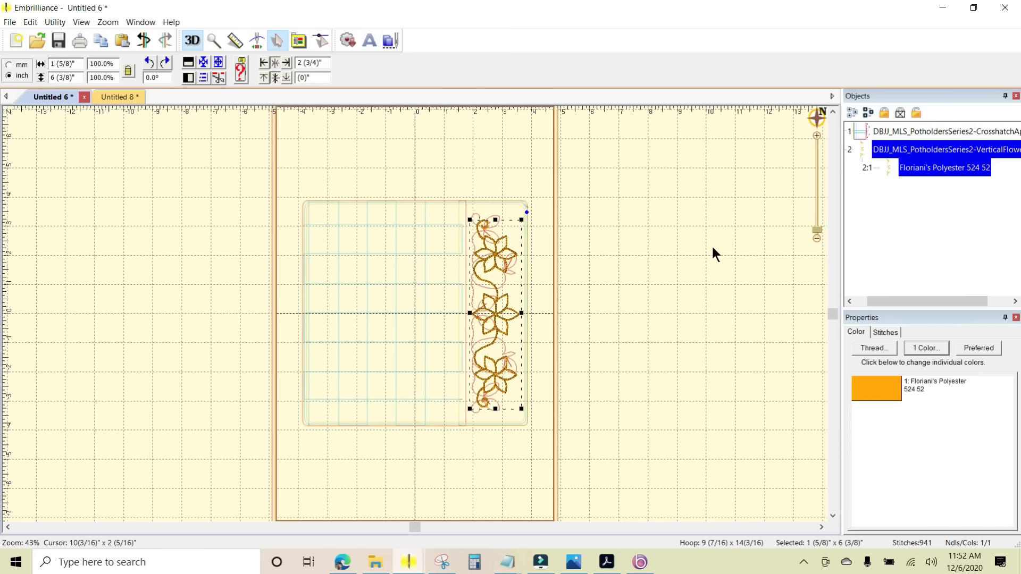
- Shift the pasted flower border horizontally past the hoop's right edge, to a horizontal position of about 6 3/8 inches
{"action": "key", "text": "Right"}
{"action": "key", "text": "Right"}
{"action": "key", "text": "Right"}
{"action": "key", "text": "Right"}
{"action": "key", "text": "Right"}
{"action": "key", "text": "Right"}
{"action": "key", "text": "Right"}
{"action": "key", "text": "Right"}
{"action": "key", "text": "Right"}
{"action": "key", "text": "Right"}
{"action": "key", "text": "Right"}
{"action": "key", "text": "Right"}
{"action": "key", "text": "Right"}
{"action": "key", "text": "Right"}
{"action": "key", "text": "Right"}
{"action": "key", "text": "Right"}
{"action": "key", "text": "Right"}
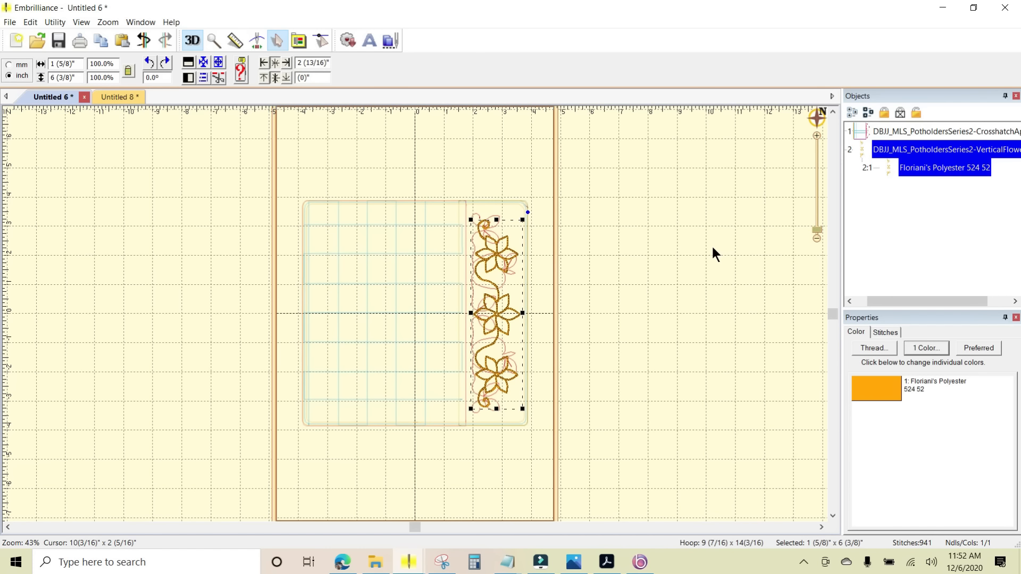
{"action": "key", "text": "Right"}
{"action": "key", "text": "Right"}
{"action": "key", "text": "Right"}
{"action": "key", "text": "Right"}
{"action": "key", "text": "Right"}
{"action": "key", "text": "Right"}
{"action": "key", "text": "Right"}
{"action": "key", "text": "Right"}
{"action": "key", "text": "Right"}
{"action": "key", "text": "Right"}
{"action": "key", "text": "Right"}
{"action": "key", "text": "Right"}
{"action": "key", "text": "Right"}
{"action": "key", "text": "Right"}
{"action": "key", "text": "Right"}
{"action": "key", "text": "Right"}
{"action": "key", "text": "Right"}
{"action": "key", "text": "Right"}
{"action": "key", "text": "Right"}
{"action": "key", "text": "Right"}
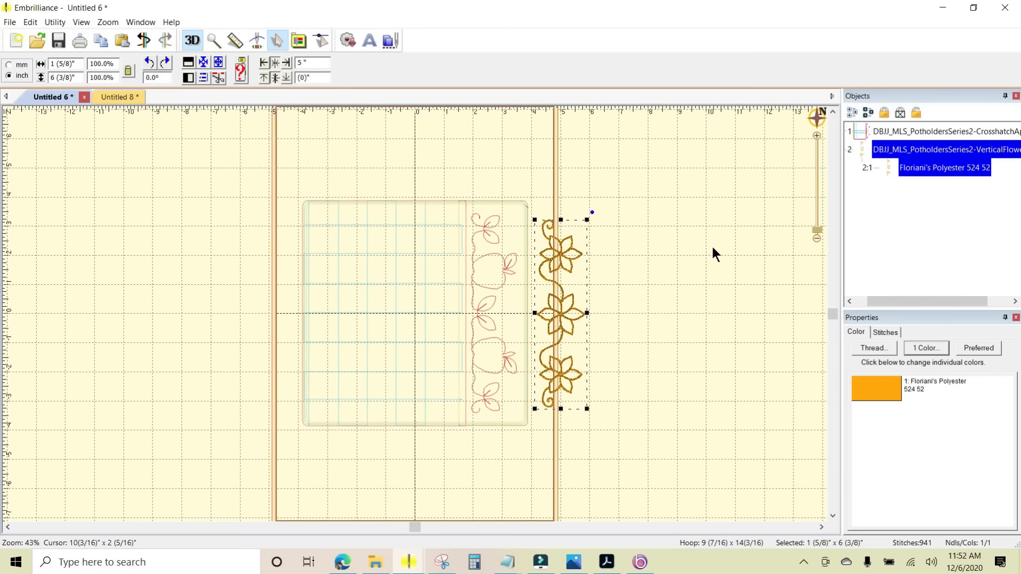
{"action": "key", "text": "Right"}
{"action": "key", "text": "Right"}
{"action": "key", "text": "Right"}
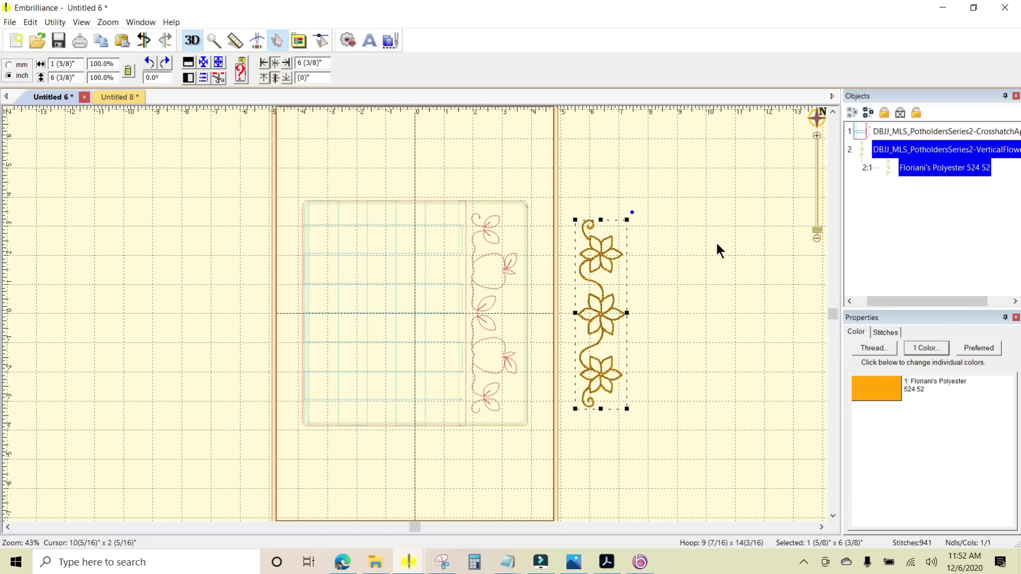
- Reorder the pasted flower border in the object list so it stitches directly after the apple border, color stop 1:6
{"action": "left_click_drag", "start_coordinate": [896, 299], "coordinate": [868, 303]}
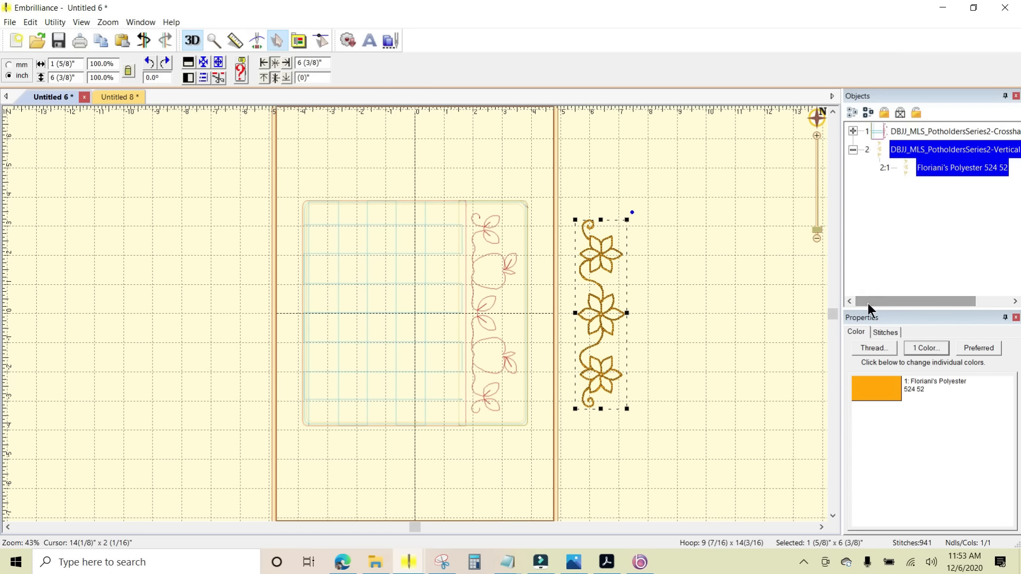
{"action": "left_click", "coordinate": [852, 130]}
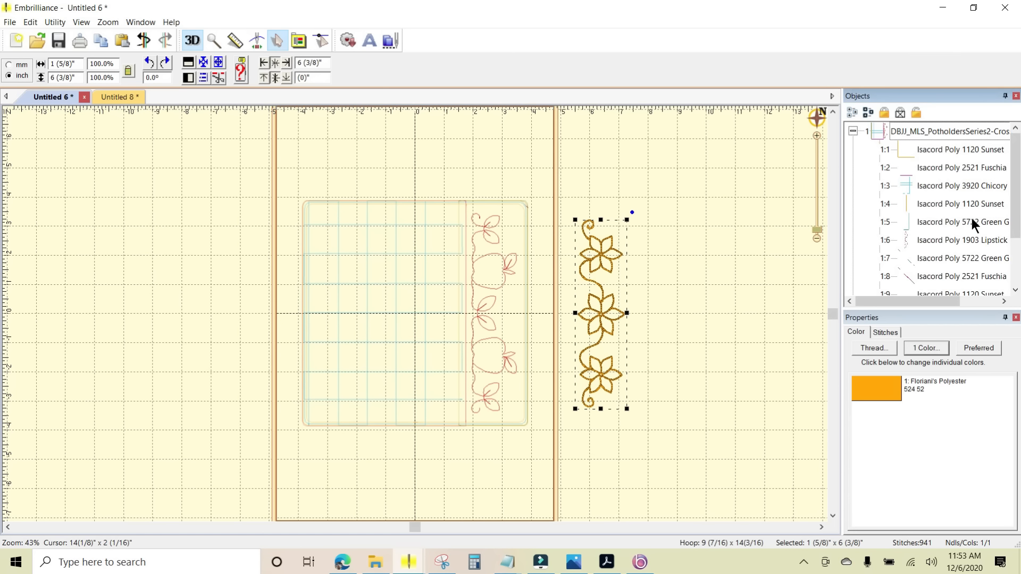
{"action": "left_click_drag", "start_coordinate": [1017, 198], "coordinate": [1013, 226]}
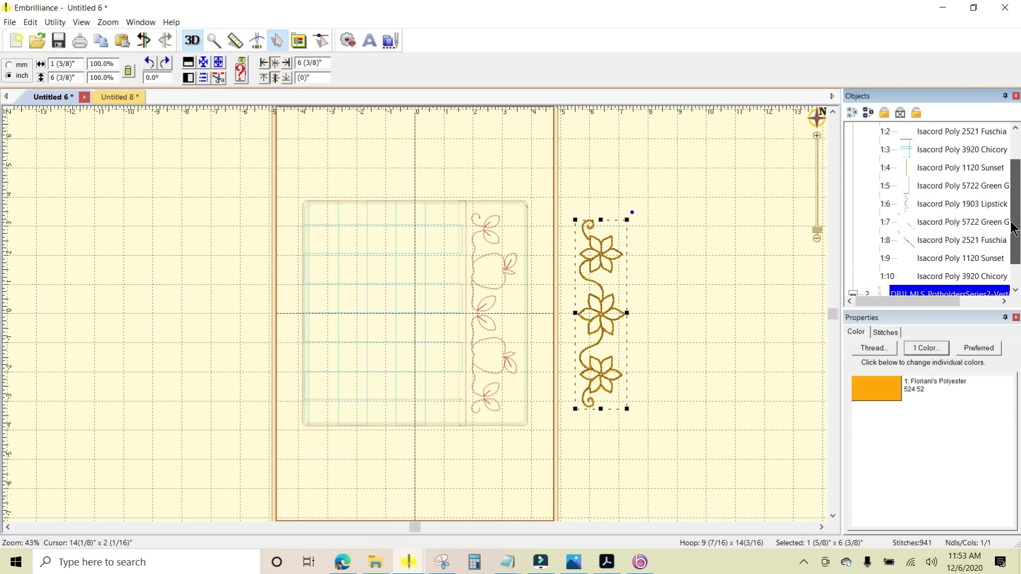
{"action": "left_click", "coordinate": [853, 293]}
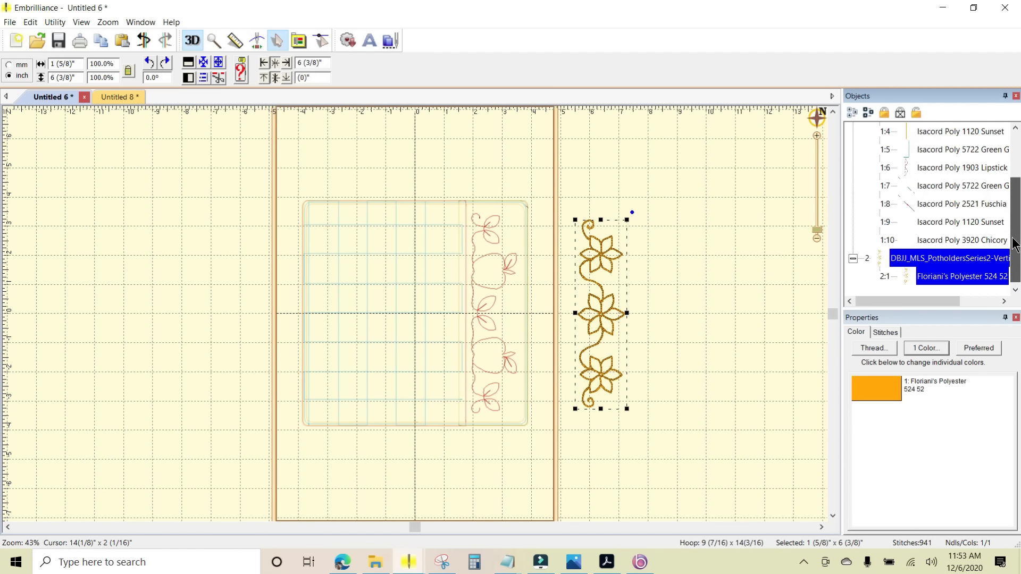
{"action": "left_click", "coordinate": [853, 259]}
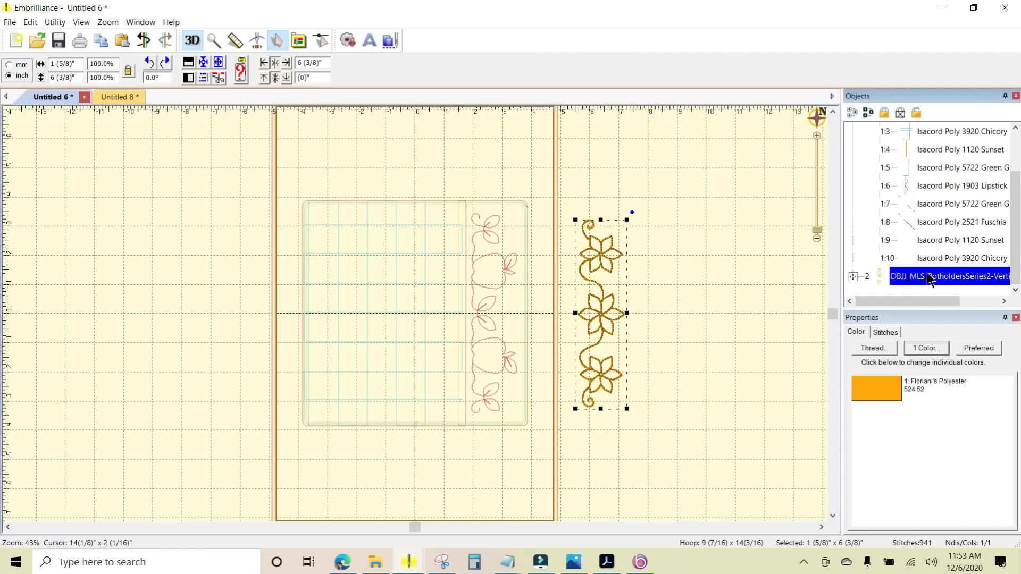
{"action": "left_click", "coordinate": [876, 272]}
{"action": "left_click_drag", "start_coordinate": [874, 195], "coordinate": [874, 180]}
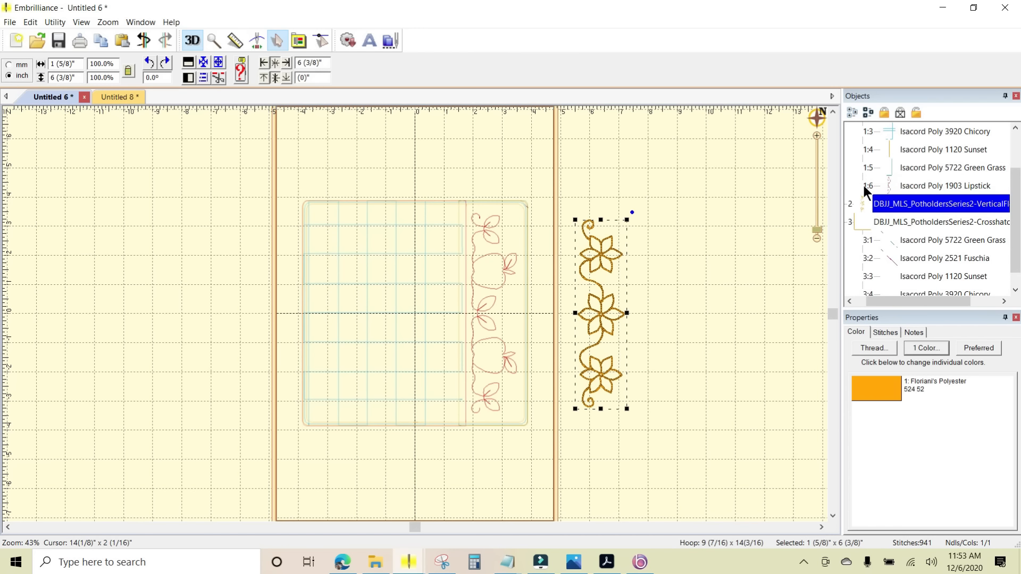
- Check the stitch order of the apple and flower borders and collapse the CrosshatchApples object that follows them
{"action": "left_click", "coordinate": [927, 184]}
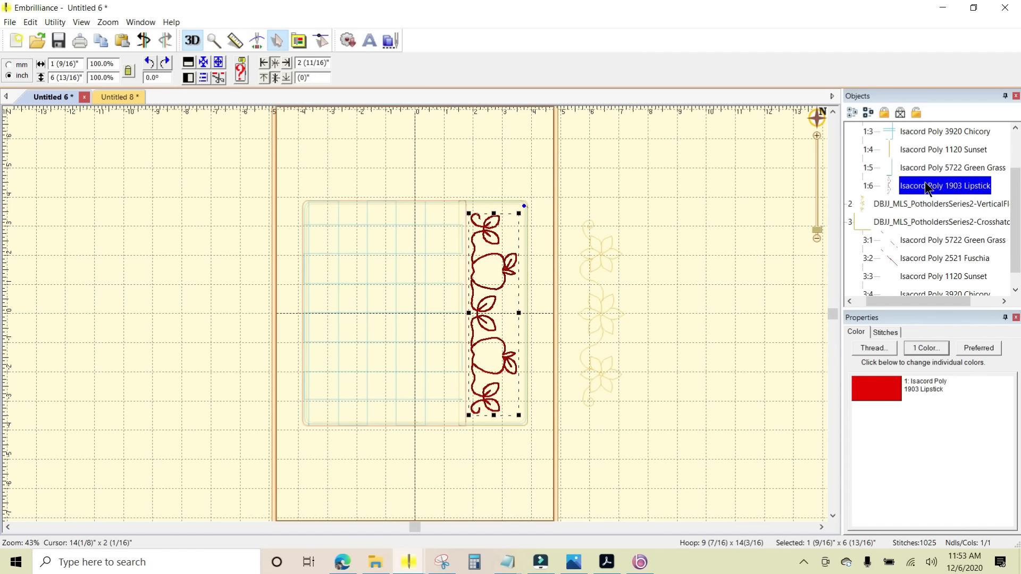
{"action": "left_click", "coordinate": [919, 203]}
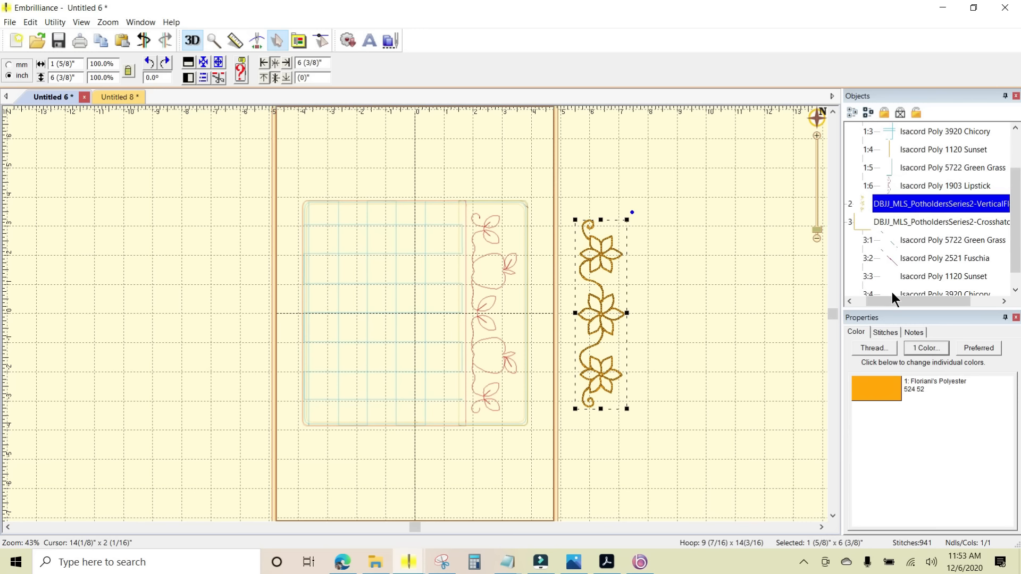
{"action": "left_click_drag", "start_coordinate": [892, 301], "coordinate": [861, 303]}
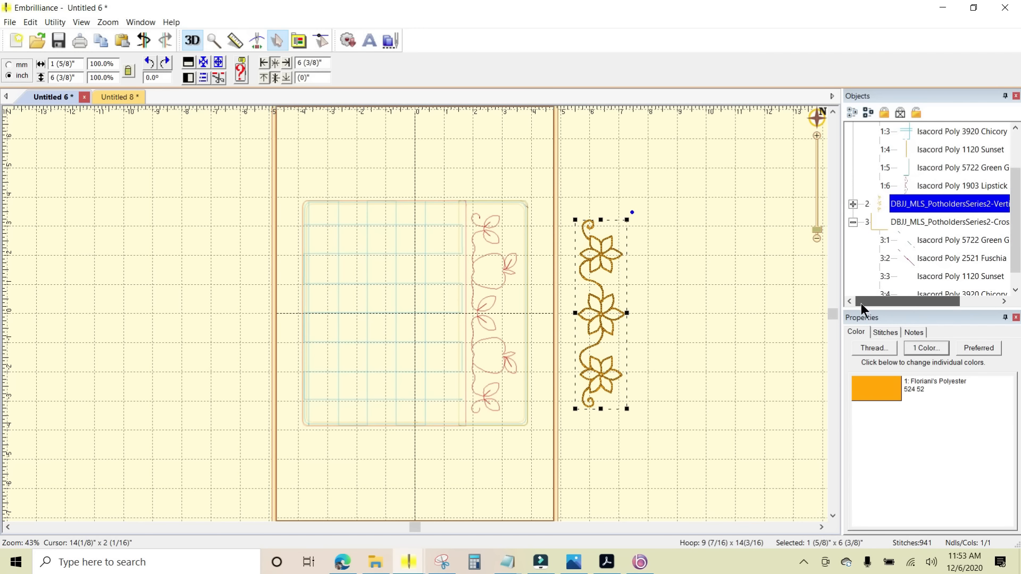
{"action": "left_click", "coordinate": [853, 222]}
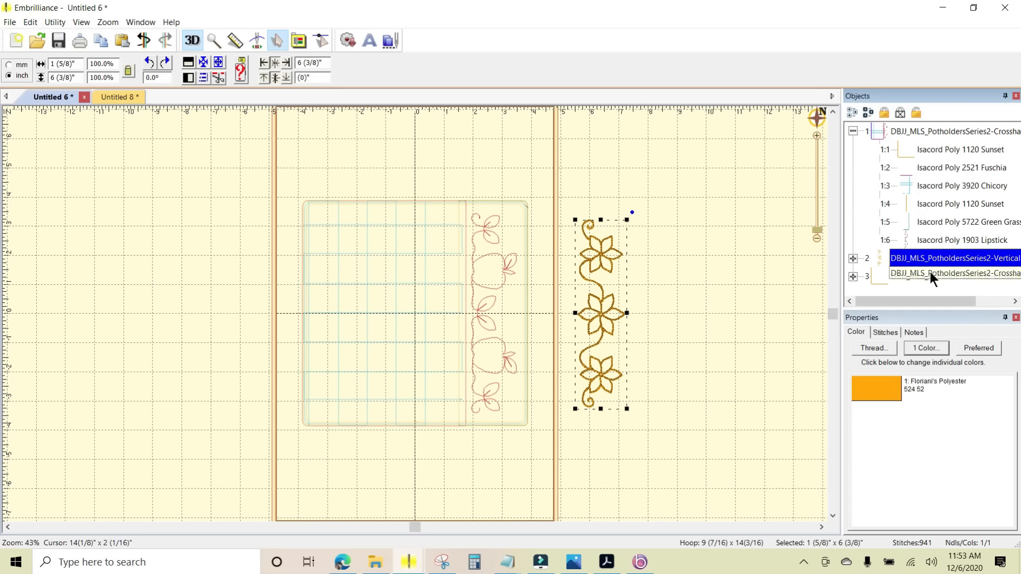
- Delete the apple border, color stop 1:6, from the first CrosshatchApples object
{"action": "left_click", "coordinate": [927, 240]}
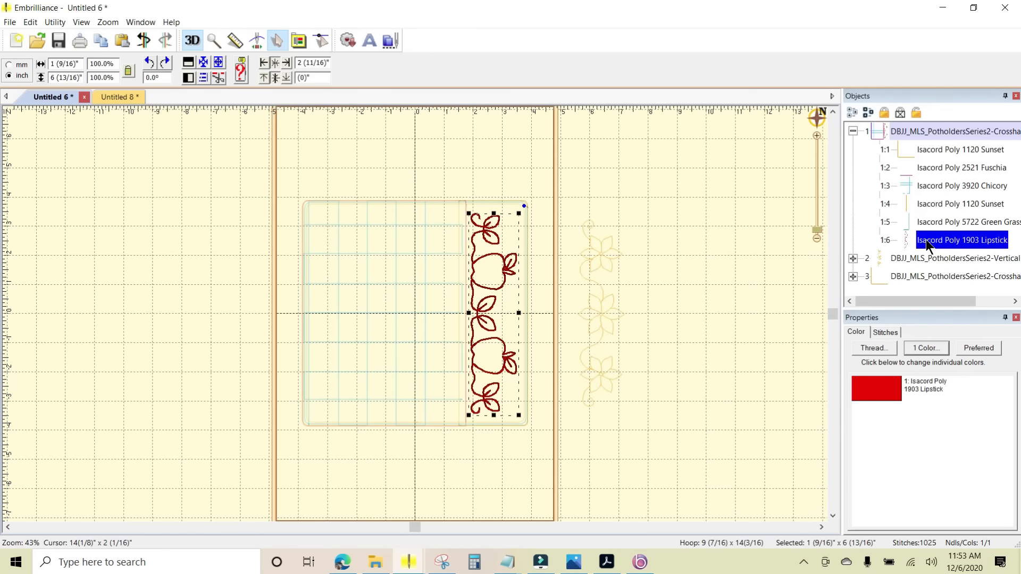
{"action": "key", "text": "Delete"}
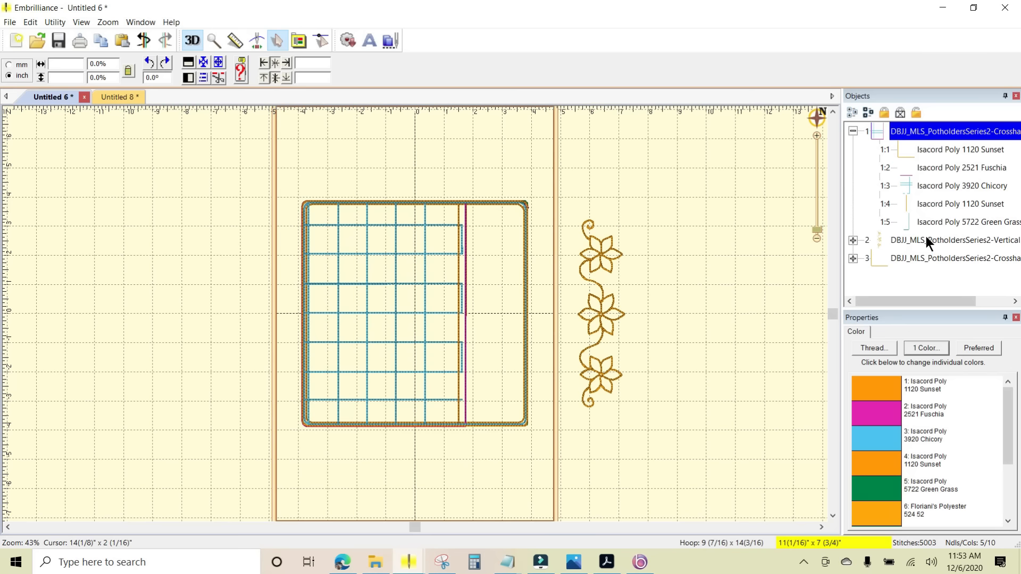
- Move the flower border horizontally into the potholder's empty border strip, to a horizontal position of 2 3/4 inches, and deselect it
{"action": "left_click", "coordinate": [927, 239]}
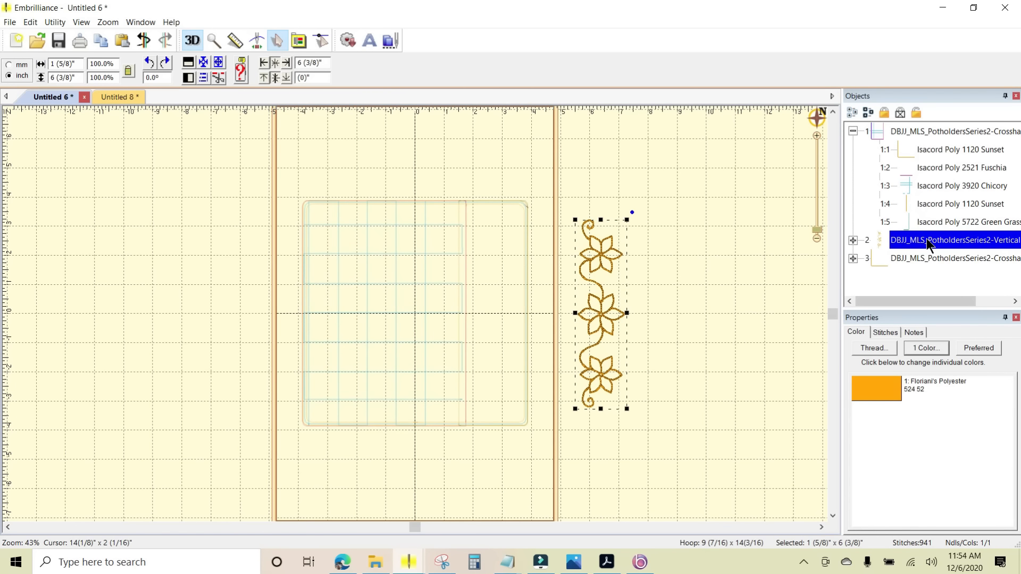
{"action": "key", "text": "Left"}
{"action": "key", "text": "Left"}
{"action": "key", "text": "Left"}
{"action": "key", "text": "Left"}
{"action": "key", "text": "Left"}
{"action": "key", "text": "Left"}
{"action": "key", "text": "Left"}
{"action": "key", "text": "Left"}
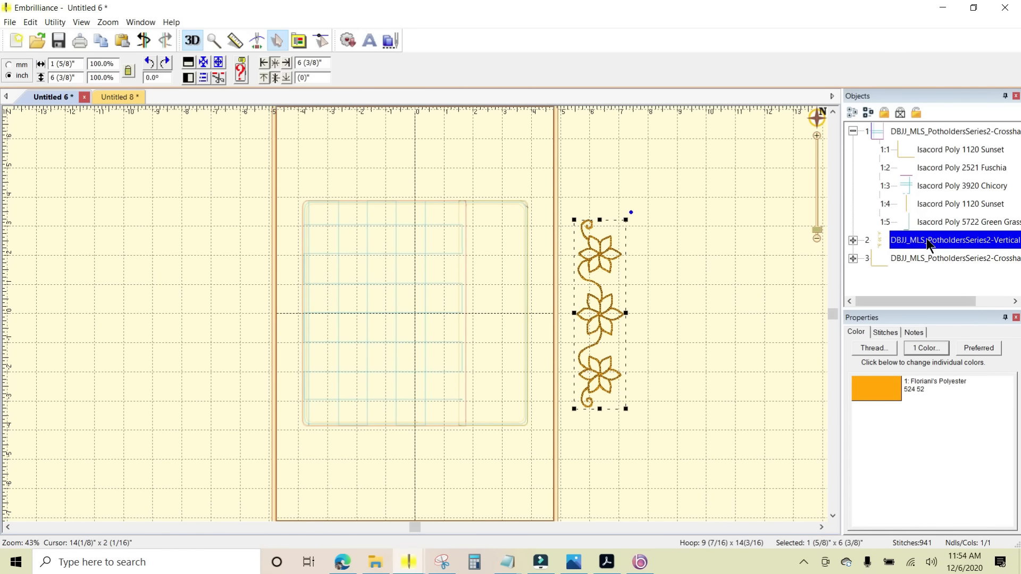
{"action": "key", "text": "Left"}
{"action": "key", "text": "Left"}
{"action": "key", "text": "Left"}
{"action": "key", "text": "Left"}
{"action": "key", "text": "Left"}
{"action": "key", "text": "Left"}
{"action": "key", "text": "Left"}
{"action": "key", "text": "Left"}
{"action": "key", "text": "Left"}
{"action": "key", "text": "Left"}
{"action": "key", "text": "Left"}
{"action": "key", "text": "Left"}
{"action": "key", "text": "Left"}
{"action": "key", "text": "Left"}
{"action": "key", "text": "Left"}
{"action": "key", "text": "Left"}
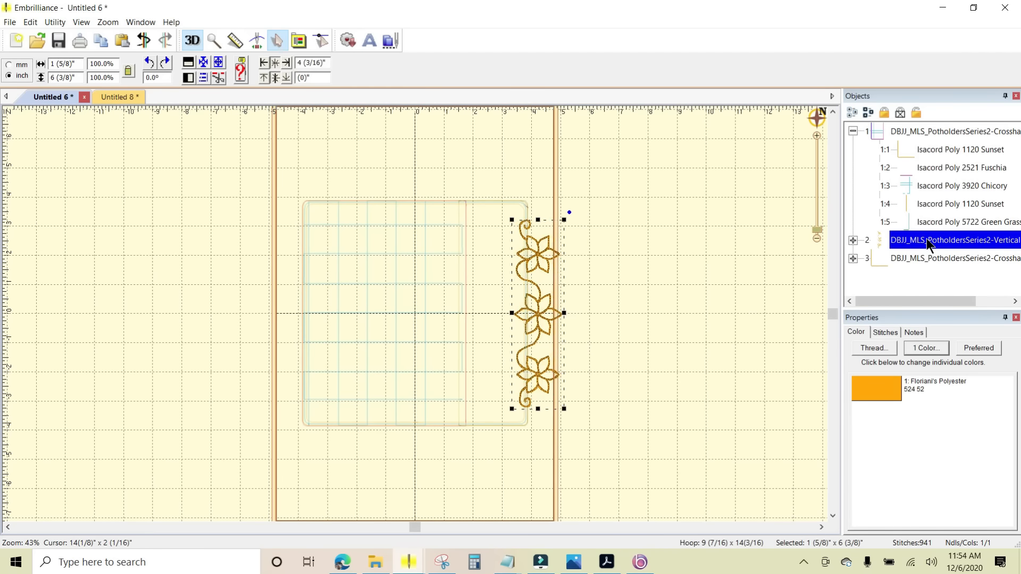
{"action": "key", "text": "Left"}
{"action": "key", "text": "Left"}
{"action": "key", "text": "Left"}
{"action": "key", "text": "Left"}
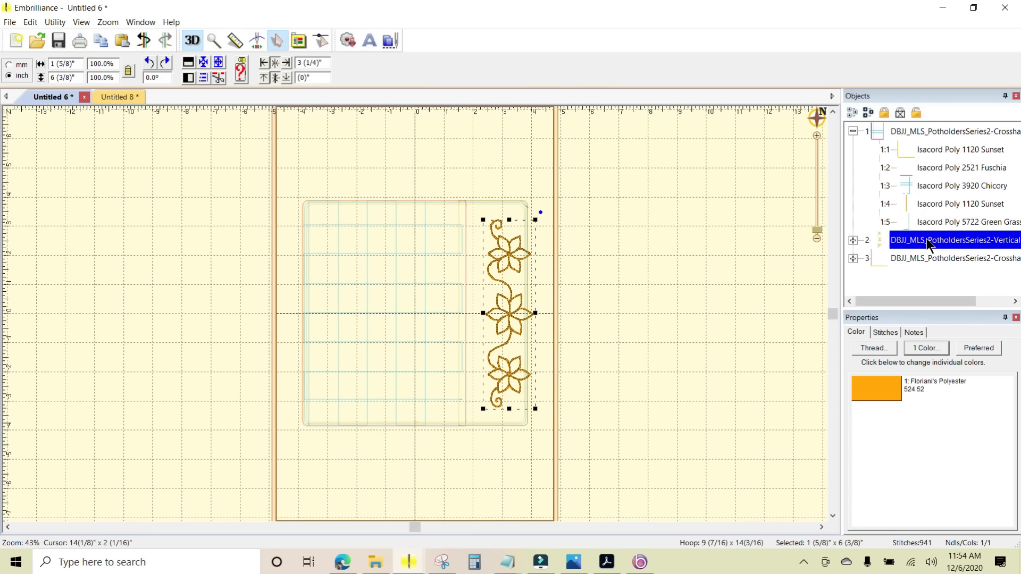
{"action": "key", "text": "Left"}
{"action": "key", "text": "Left"}
{"action": "key", "text": "Left"}
{"action": "key", "text": "Left"}
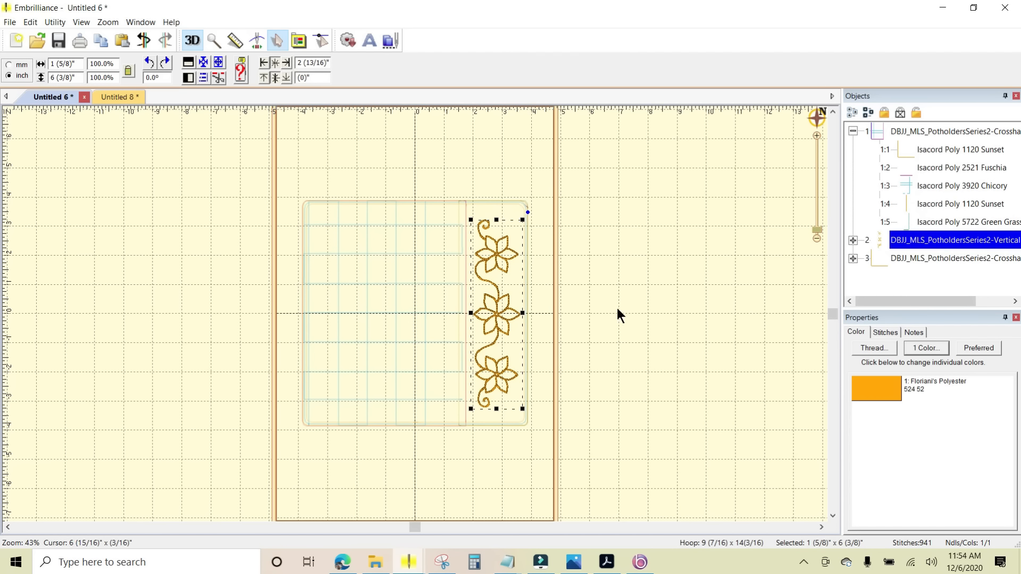
{"action": "scroll", "coordinate": [617, 308], "scroll_direction": "up", "scroll_amount": 1}
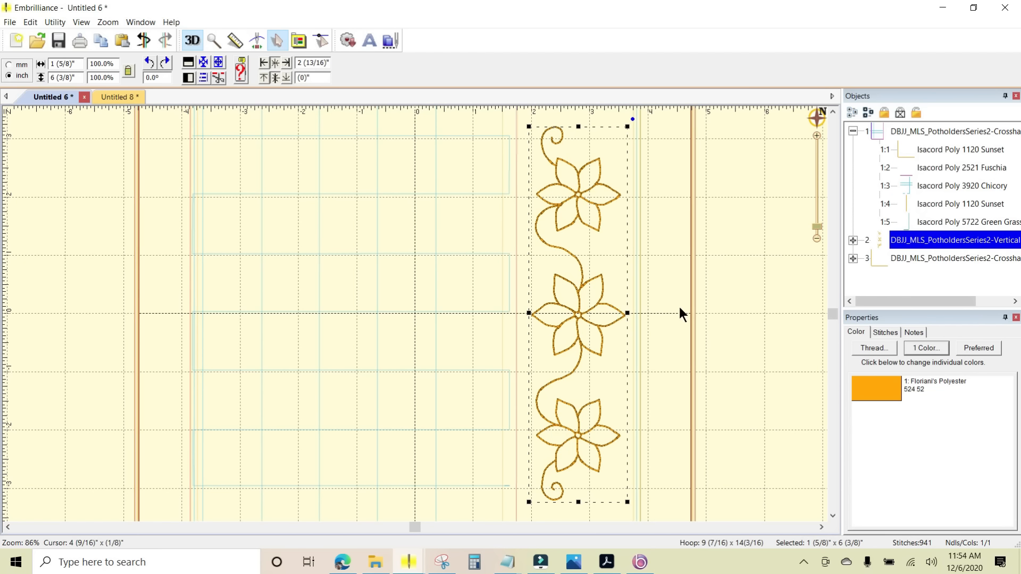
{"action": "key", "text": "Left"}
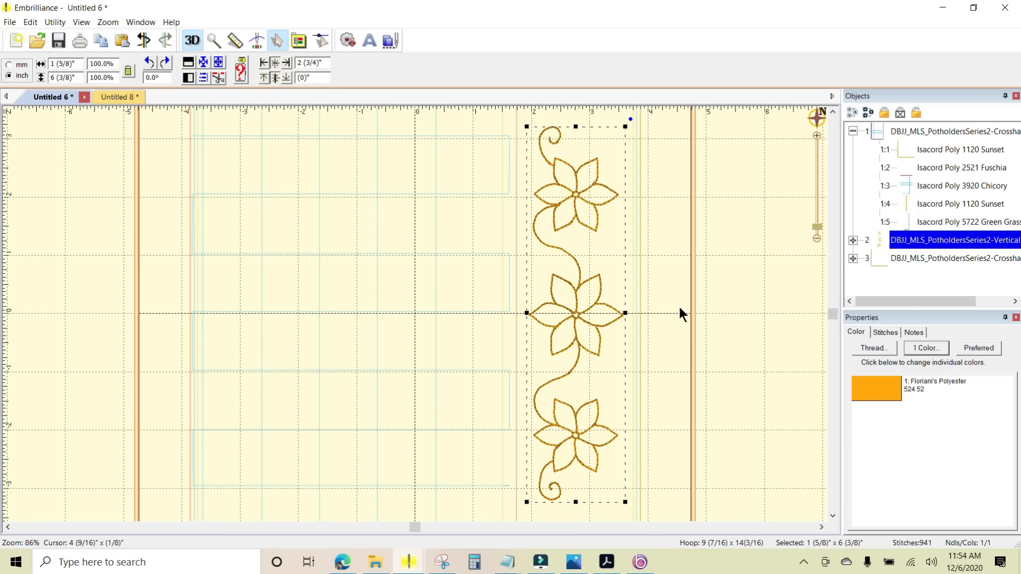
{"action": "key", "text": "ctrl+minus"}
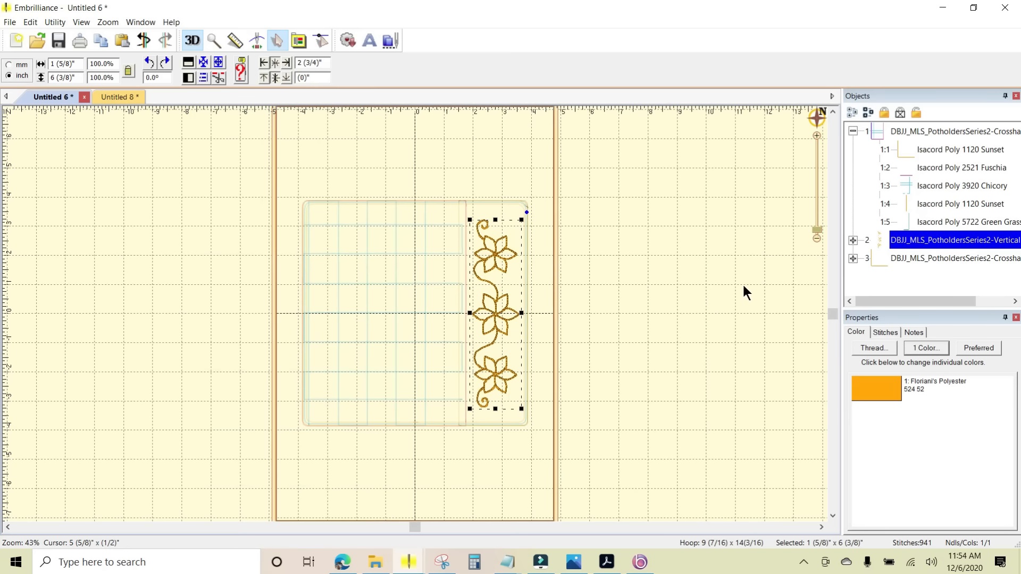
{"action": "left_click", "coordinate": [698, 275]}
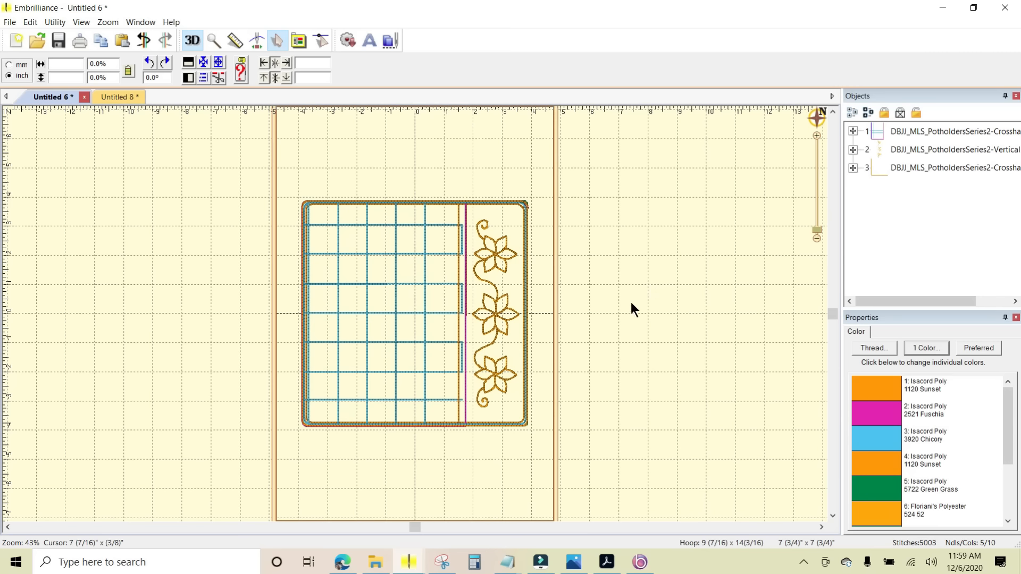
- Save the design as a PES stitch file named PotholderFlowers in the Kitchen folder
{"action": "left_click", "coordinate": [11, 22]}
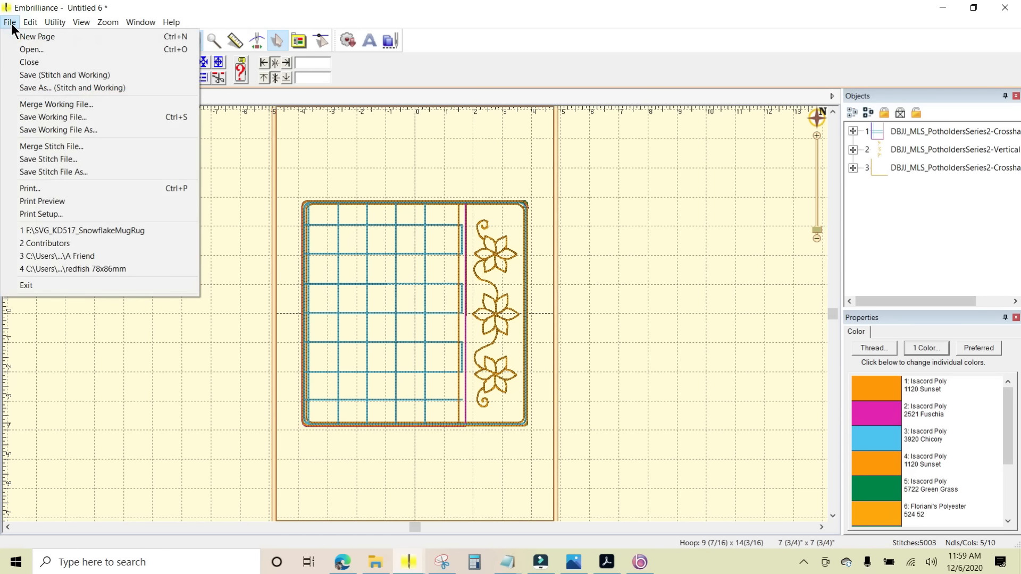
{"action": "left_click", "coordinate": [47, 174]}
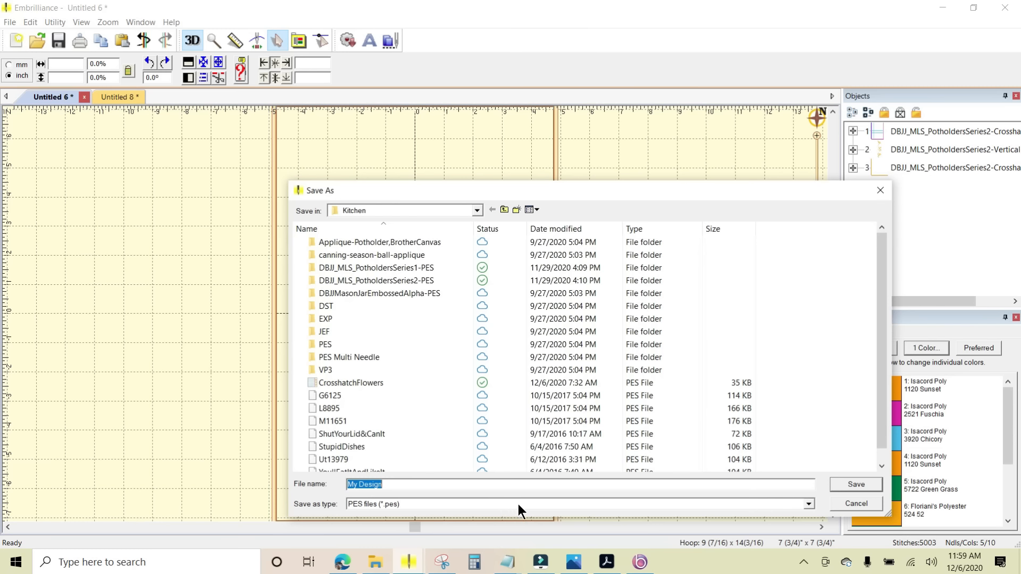
{"action": "left_click", "coordinate": [809, 503]}
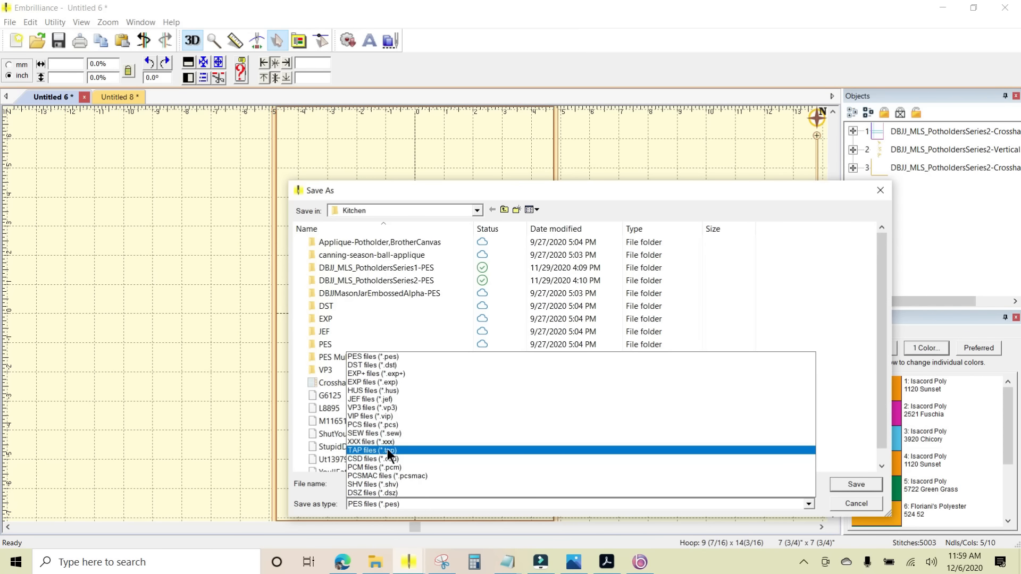
{"action": "left_click", "coordinate": [390, 353]}
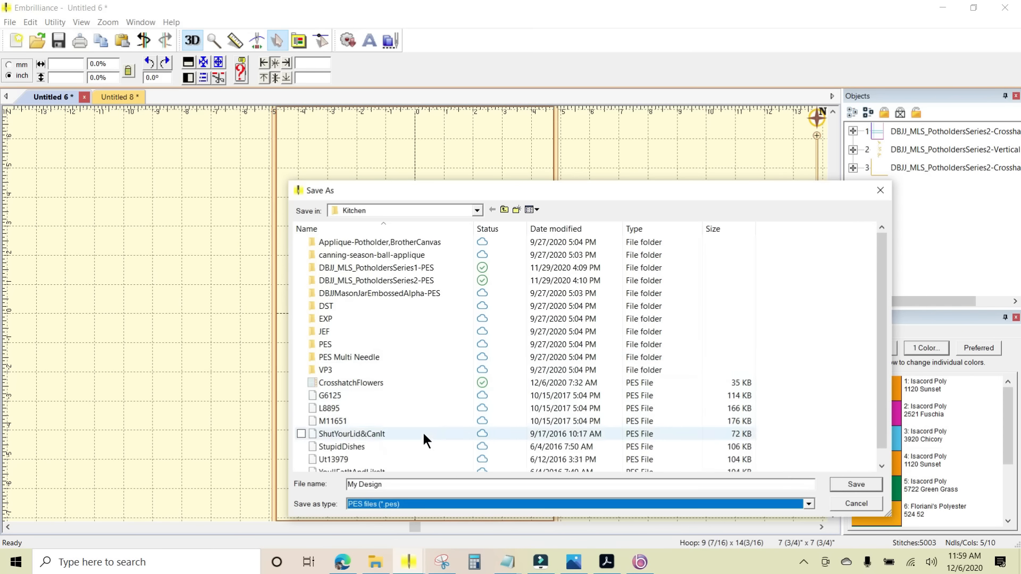
{"action": "left_click_drag", "start_coordinate": [395, 481], "coordinate": [305, 487]}
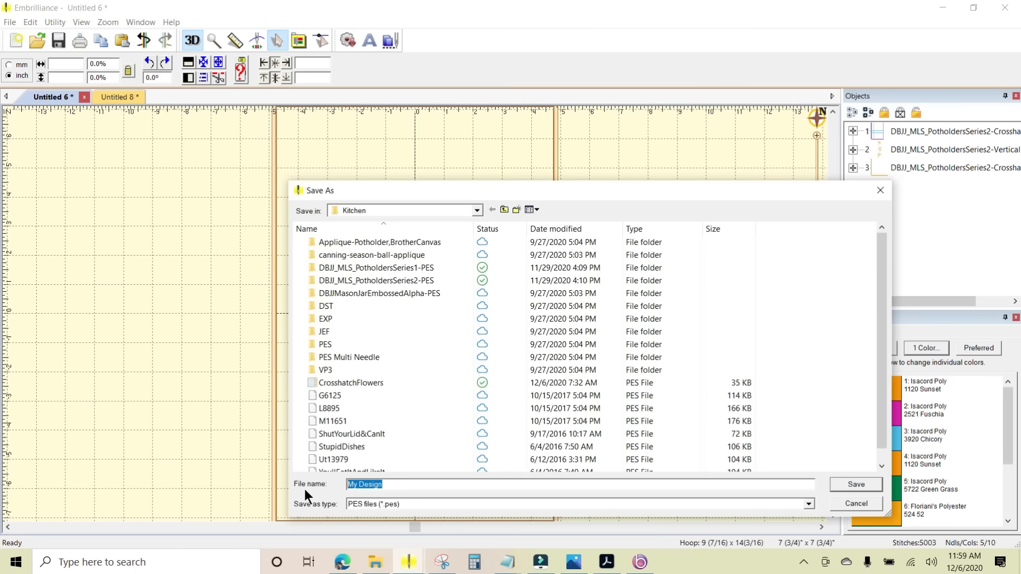
{"action": "type", "text": "PotholderFlowers"}
{"action": "key", "text": "Return"}
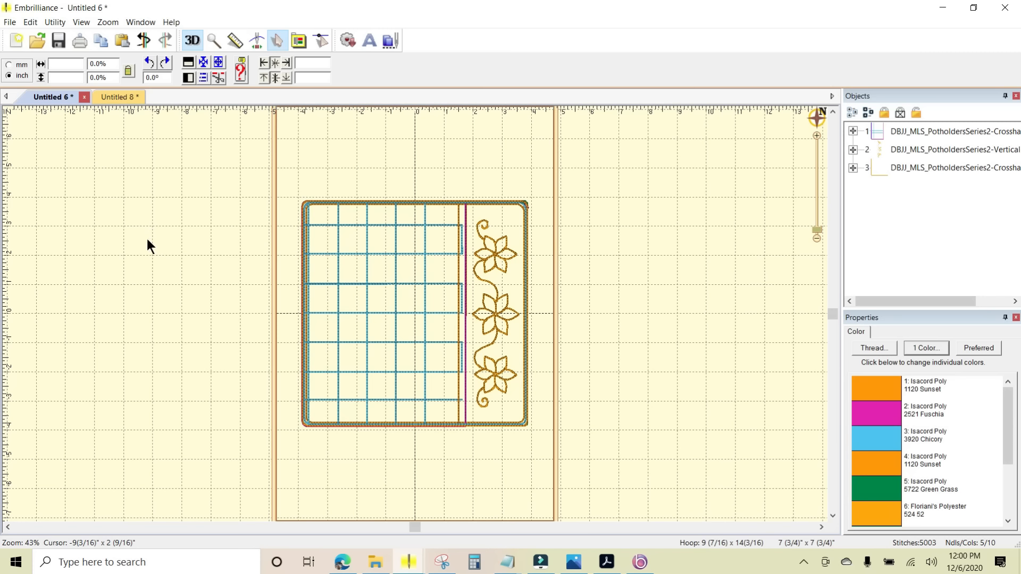
- Send the design to the Solaris / XP1 machine under the name PHFlowers and dismiss the result message
{"action": "left_click", "coordinate": [56, 24]}
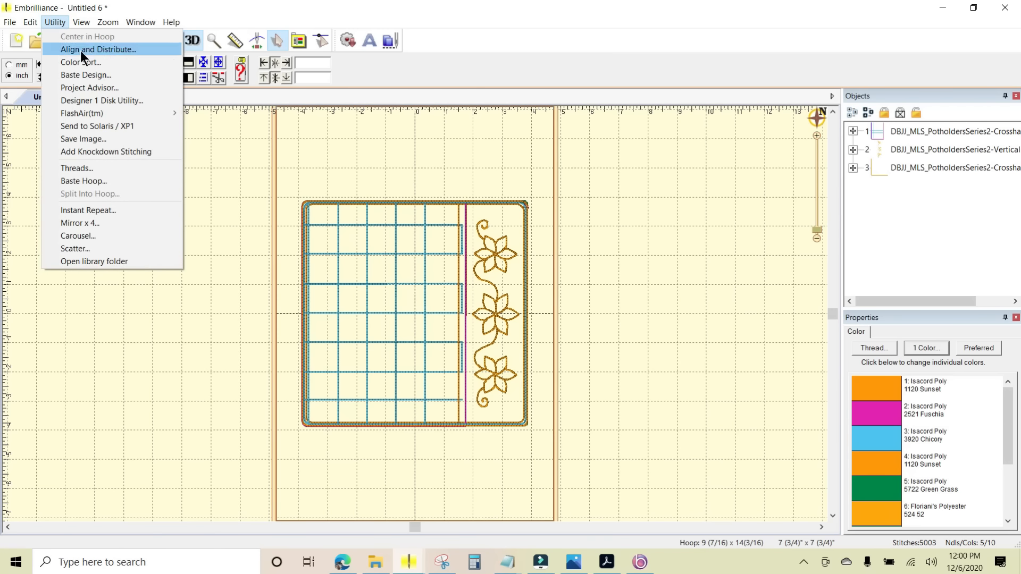
{"action": "left_click", "coordinate": [105, 125]}
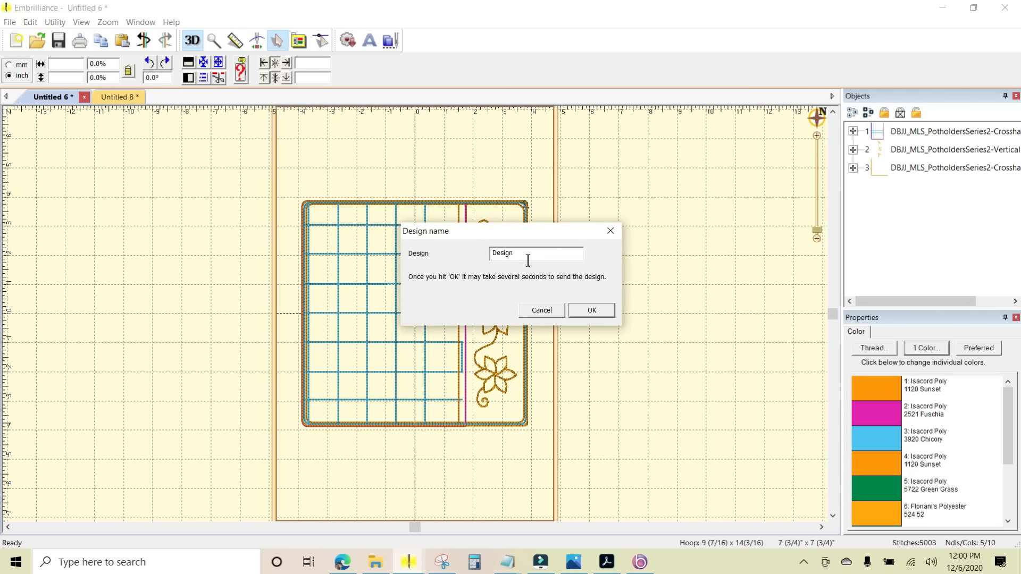
{"action": "left_click_drag", "start_coordinate": [528, 261], "coordinate": [420, 270]}
{"action": "type", "text": "PHFlowers"}
{"action": "key", "text": "Return"}
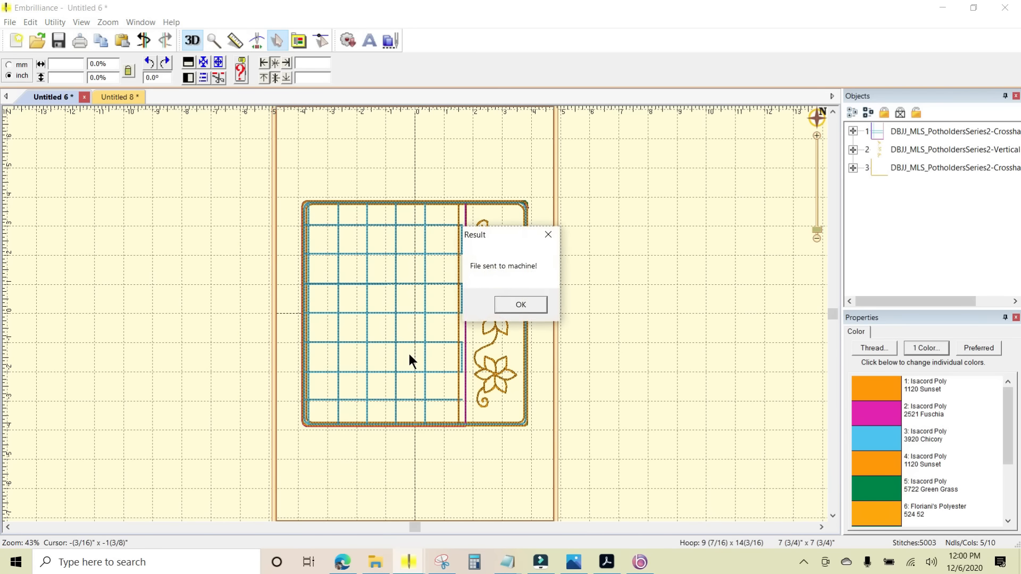
{"action": "left_click", "coordinate": [531, 305]}
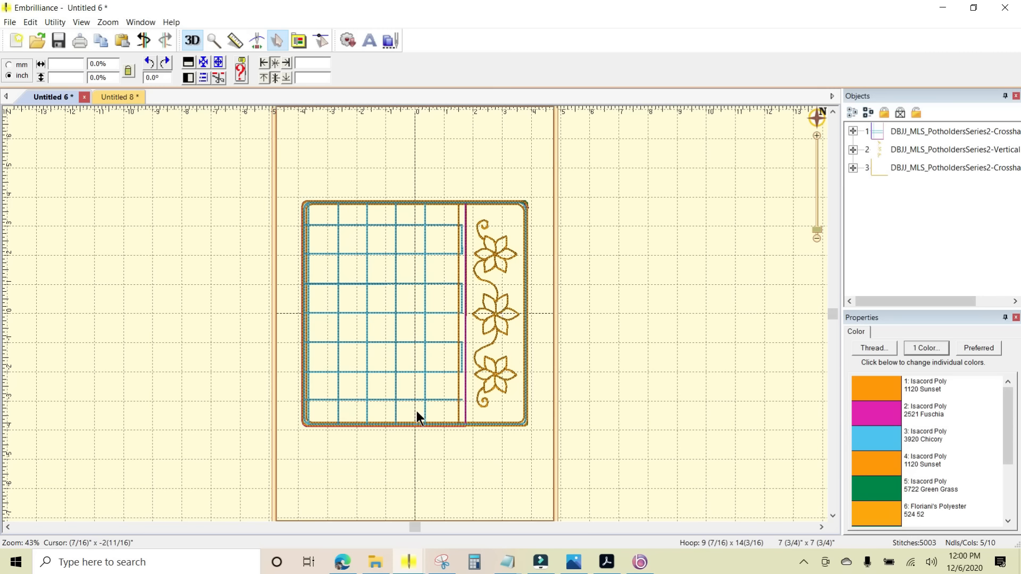
- Switch to File Explorer, sort the Kitchen folder by date modified, newest first, and select the PotholderFlowers file
{"action": "mouse_move", "coordinate": [376, 566]}
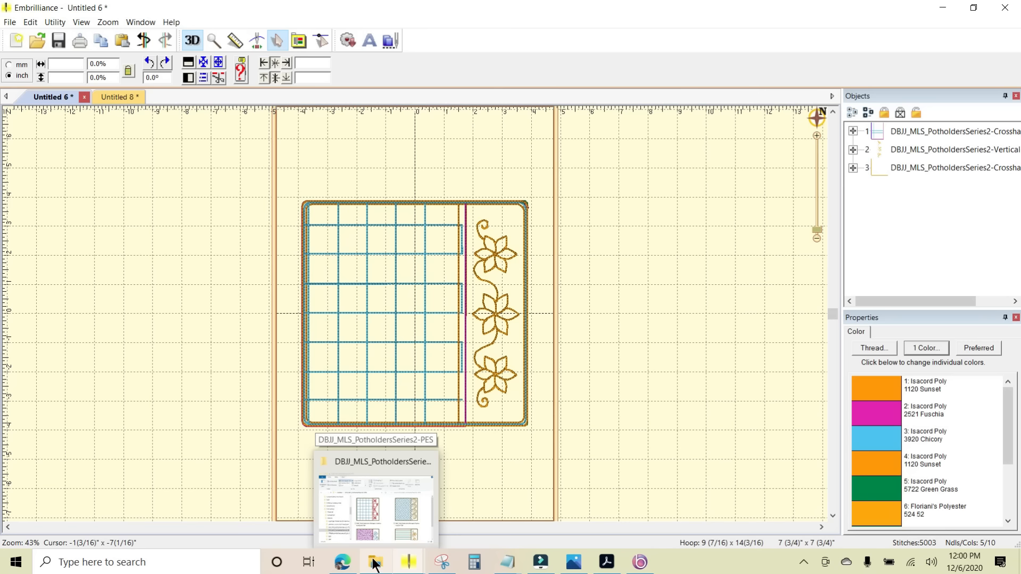
{"action": "left_click", "coordinate": [374, 563]}
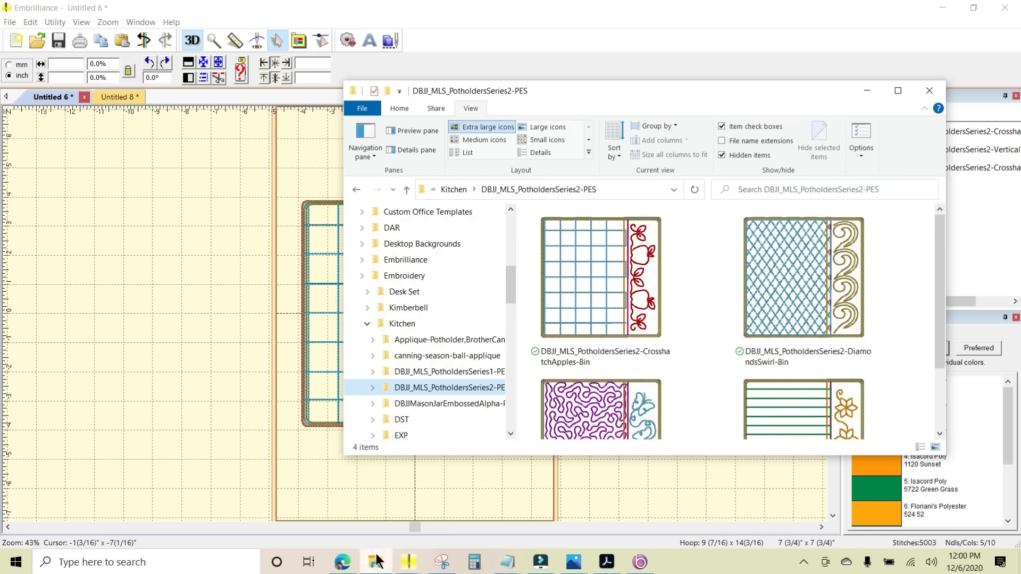
{"action": "left_click", "coordinate": [406, 323]}
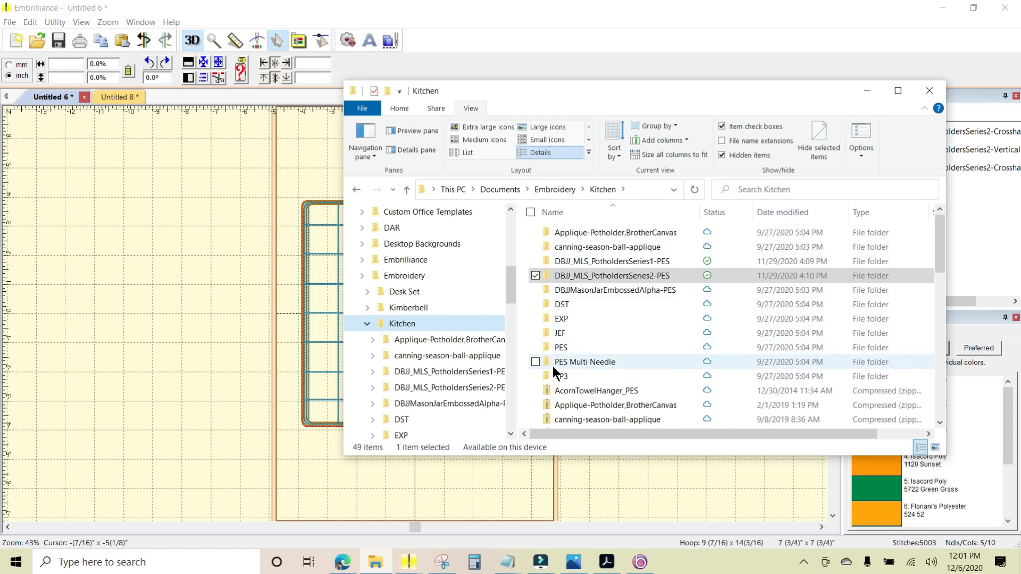
{"action": "left_click", "coordinate": [787, 212]}
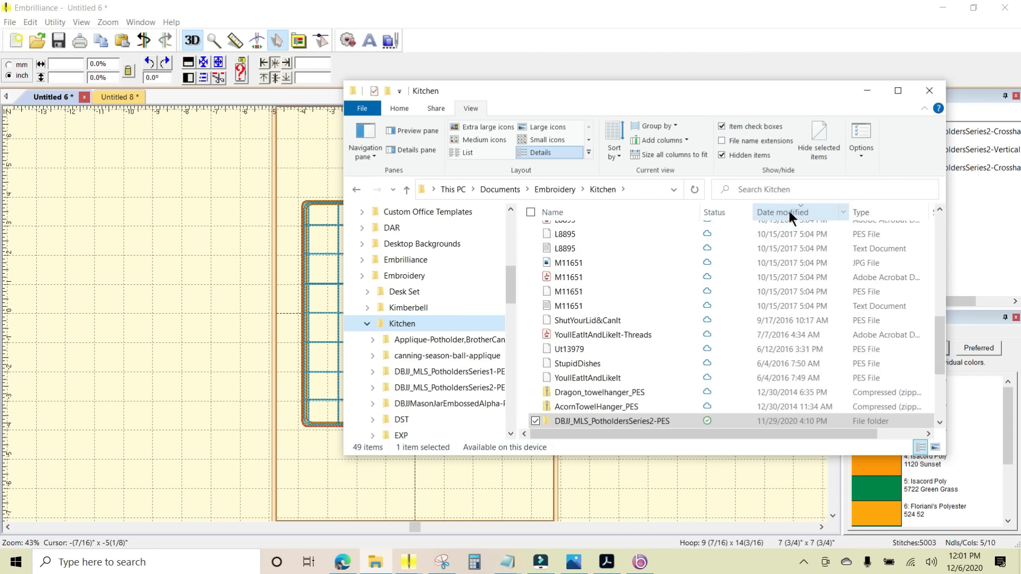
{"action": "left_click_drag", "start_coordinate": [939, 336], "coordinate": [929, 205]}
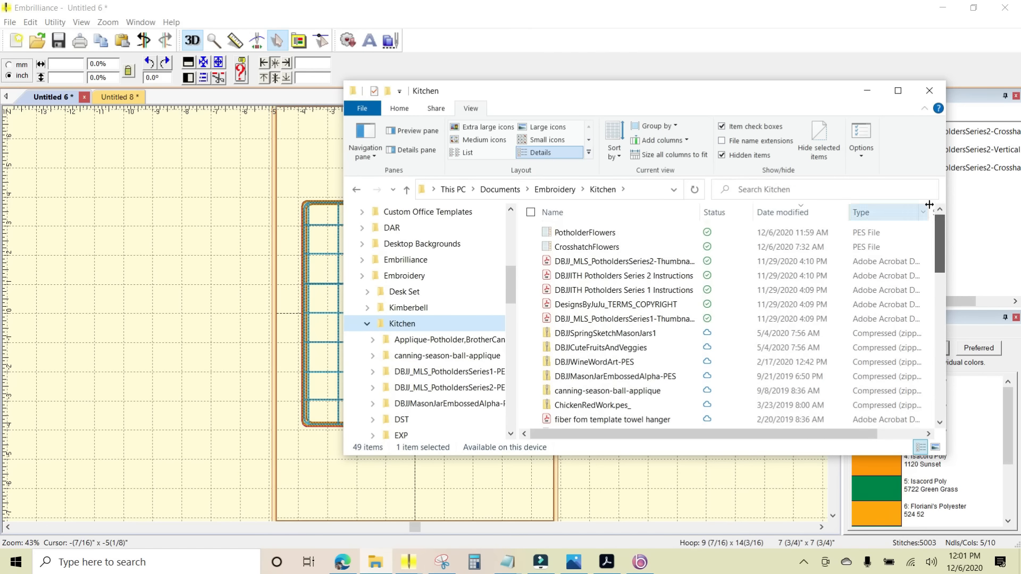
{"action": "left_click", "coordinate": [595, 232]}
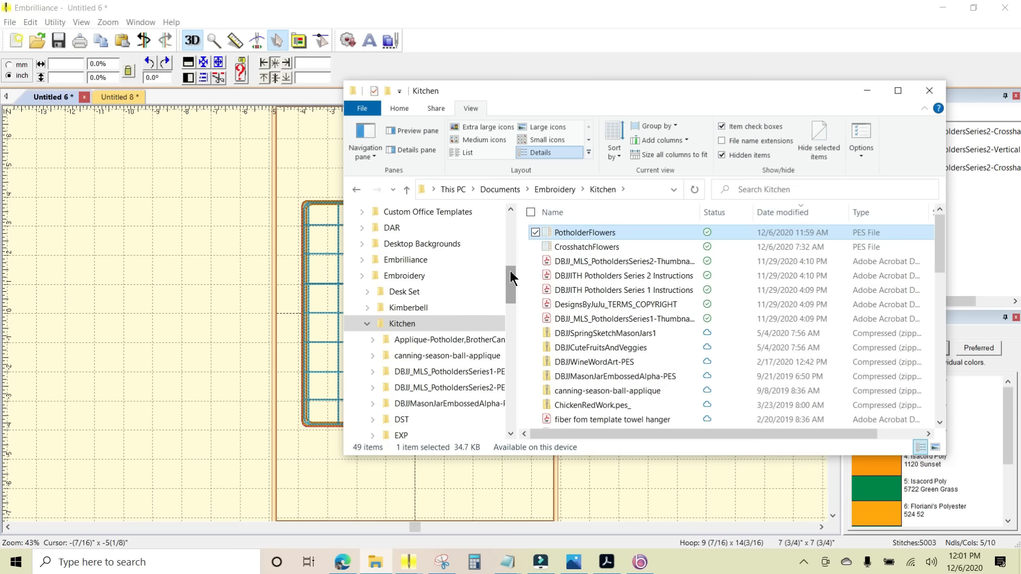
- Copy the PotholderFlowers file to USB Drive (F:) and open the drive to check its contents
{"action": "left_click_drag", "start_coordinate": [509, 270], "coordinate": [501, 396]}
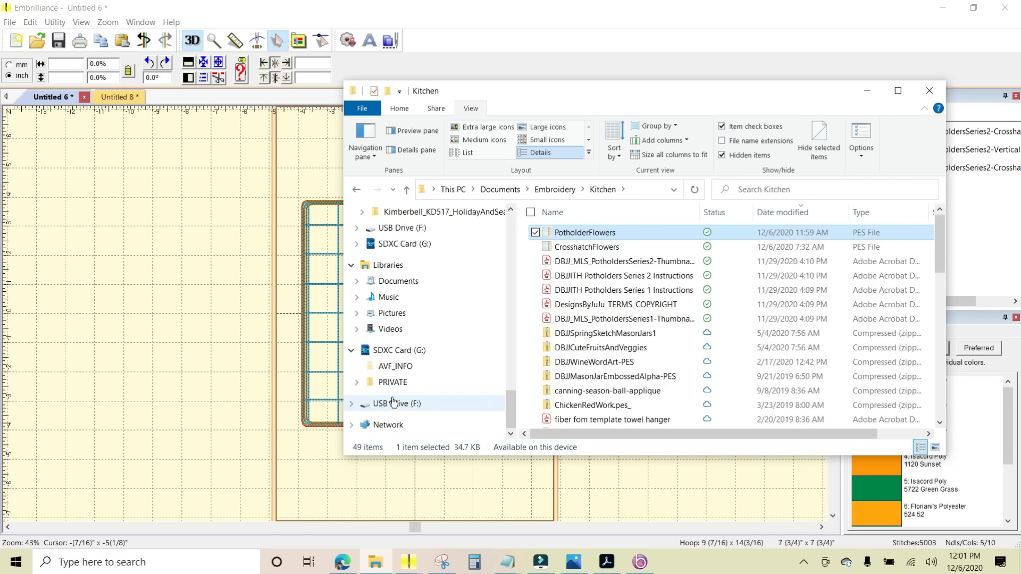
{"action": "mouse_move", "coordinate": [632, 230]}
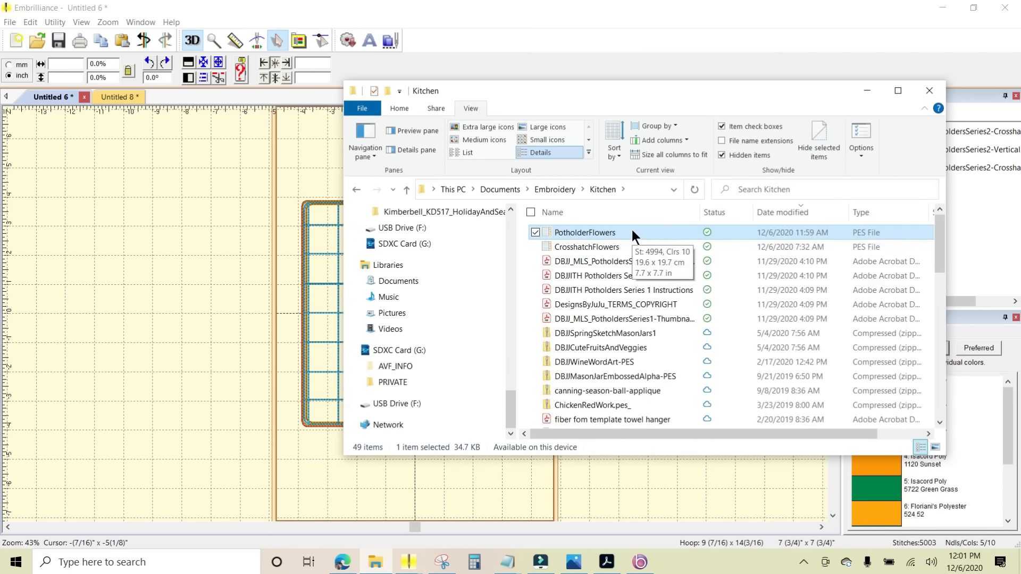
{"action": "left_click_drag", "start_coordinate": [632, 230], "coordinate": [407, 410]}
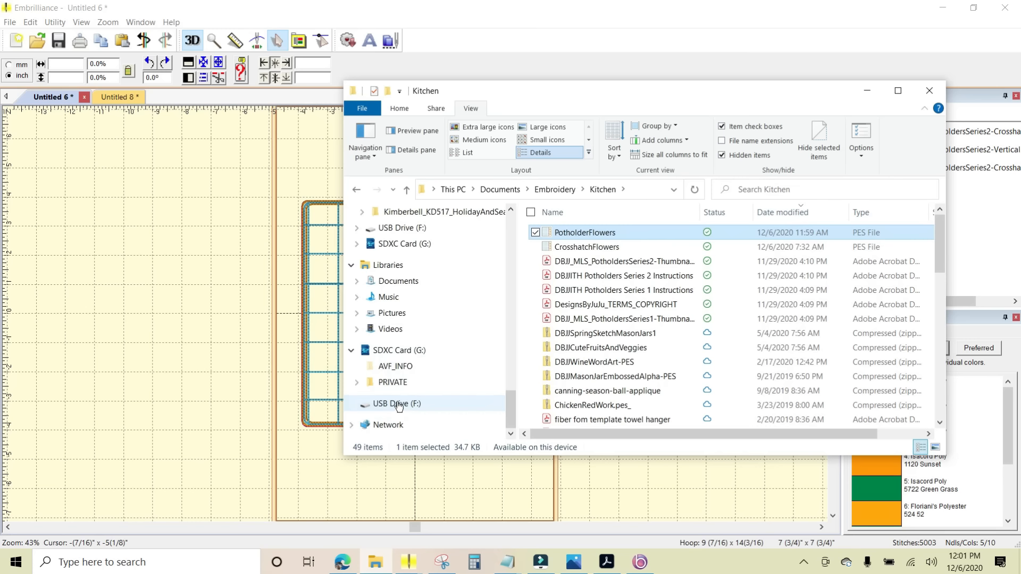
{"action": "left_click", "coordinate": [398, 405]}
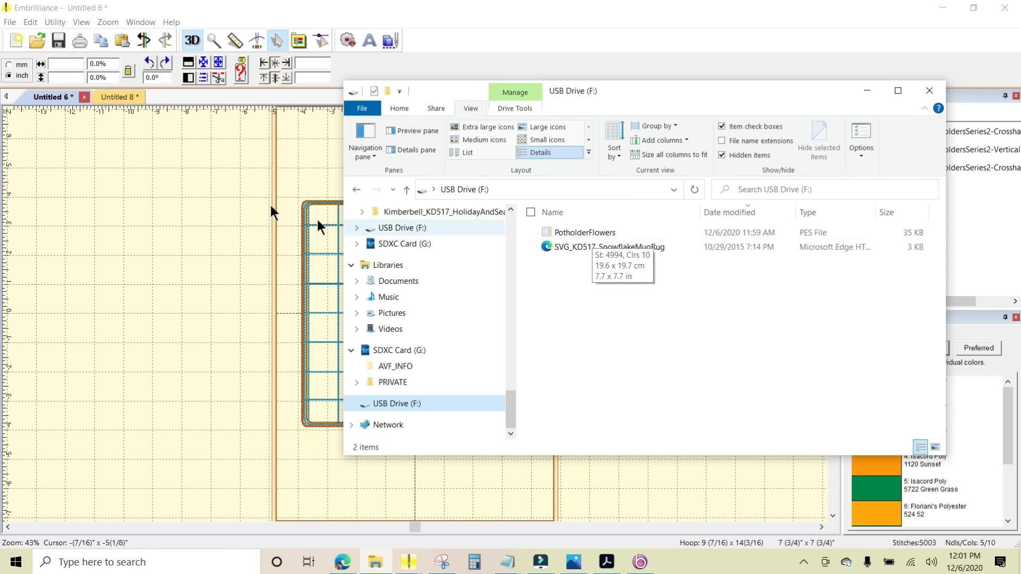
{"action": "left_click", "coordinate": [207, 207]}
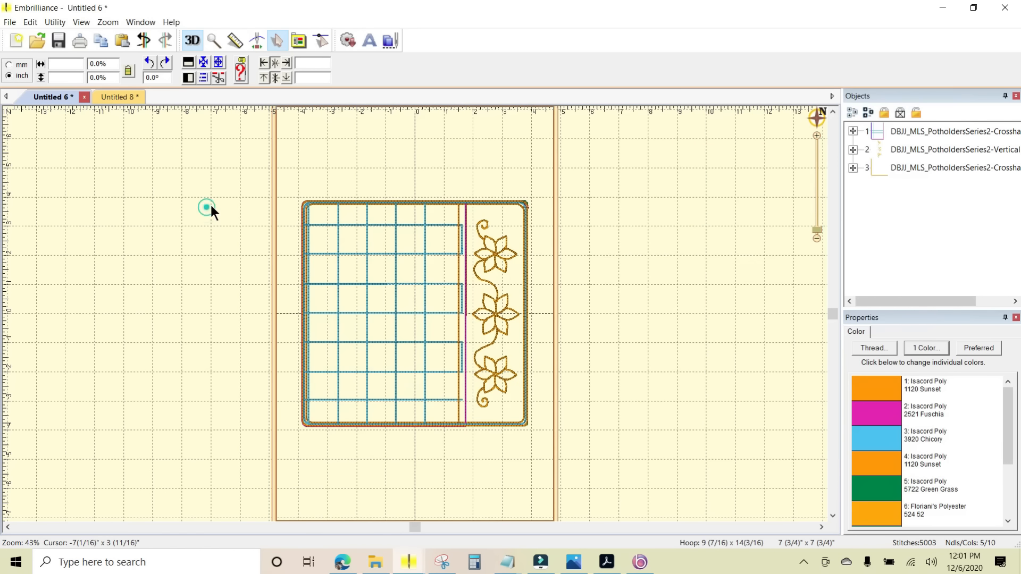
{"action": "left_click", "coordinate": [10, 22]}
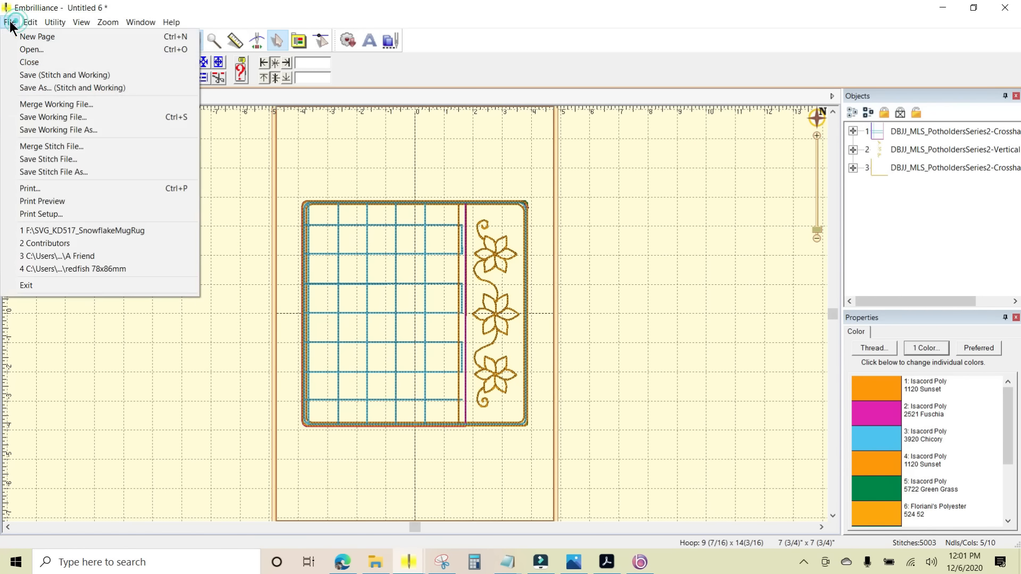
{"action": "left_click", "coordinate": [40, 171]}
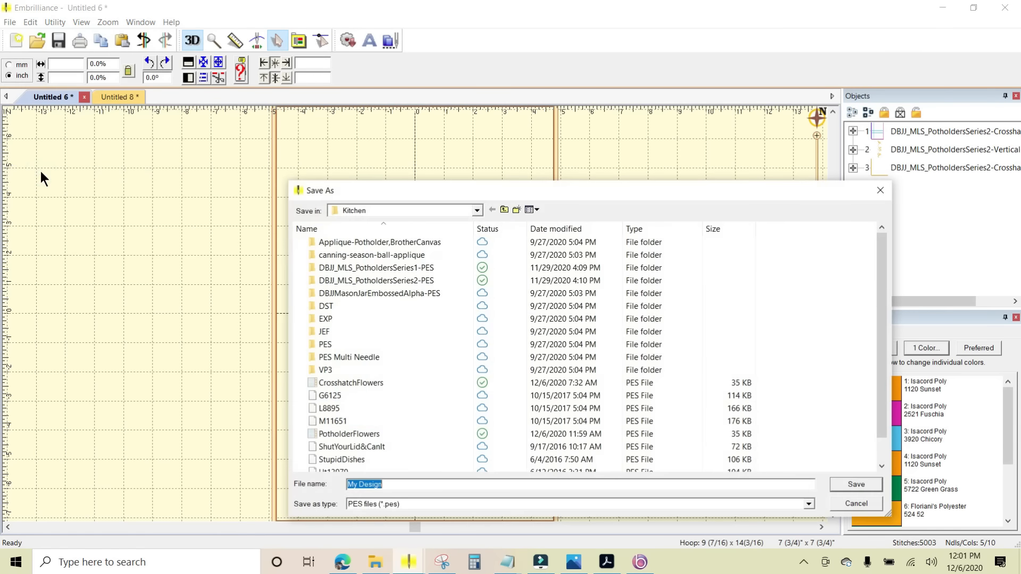
{"action": "left_click", "coordinate": [477, 211]}
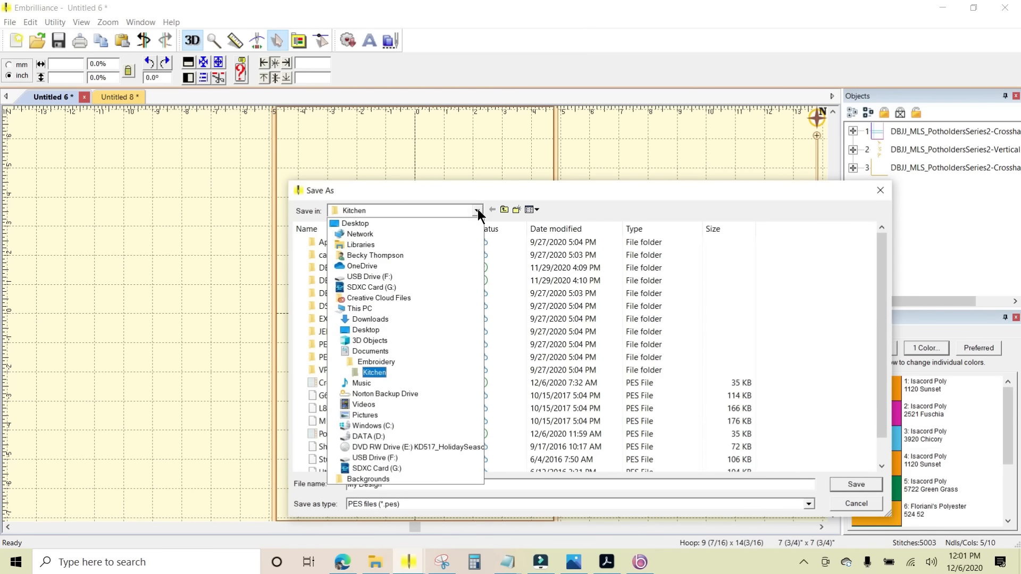
{"action": "left_click", "coordinate": [372, 455]}
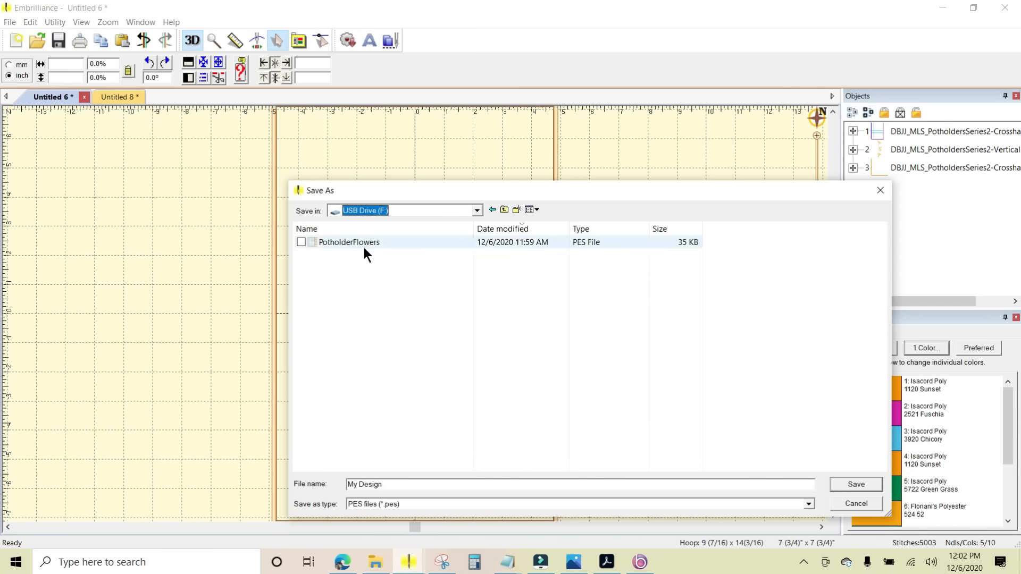
{"action": "mouse_move", "coordinate": [350, 244]}
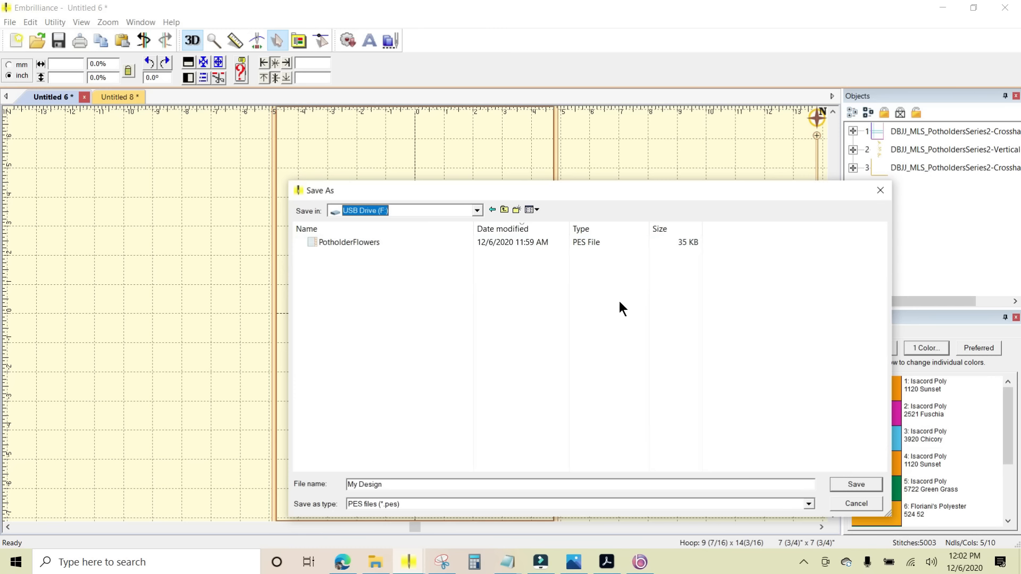
{"action": "left_click", "coordinate": [855, 504]}
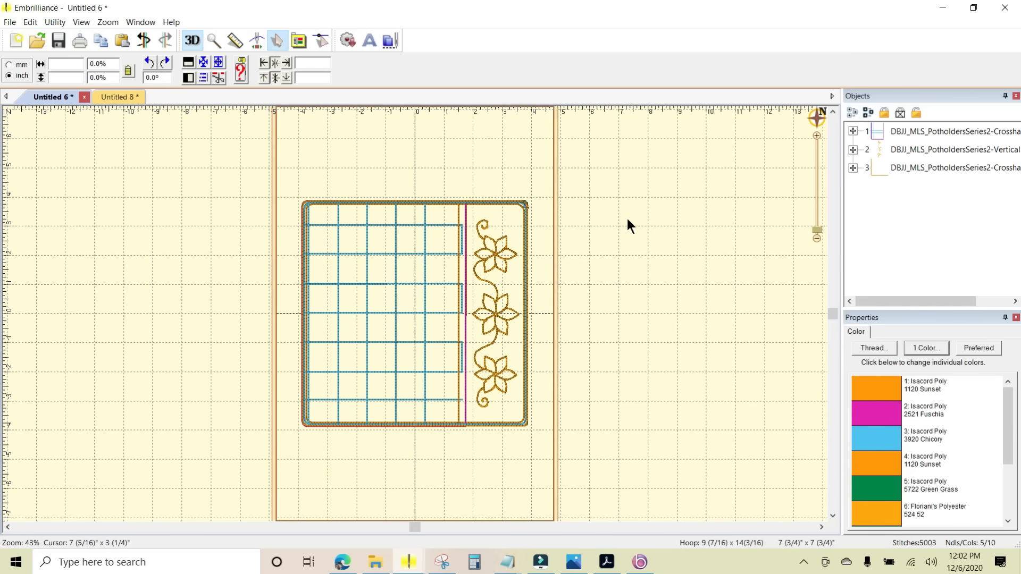